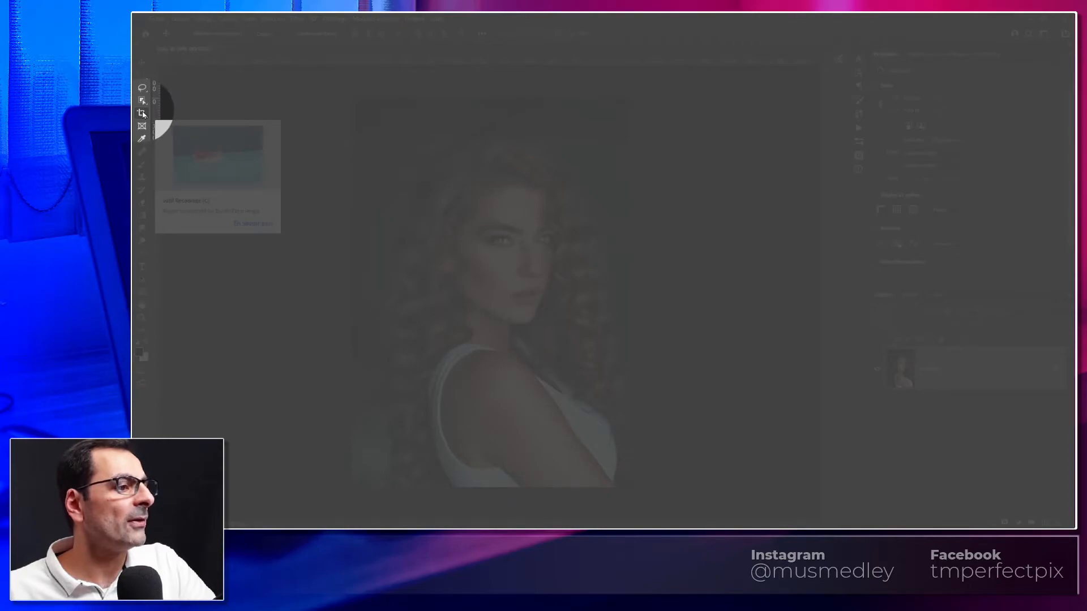
Crop the portrait to the 4:5 (8:10) ratio, shifting the photo upward within the crop frame
left_click(142, 114)
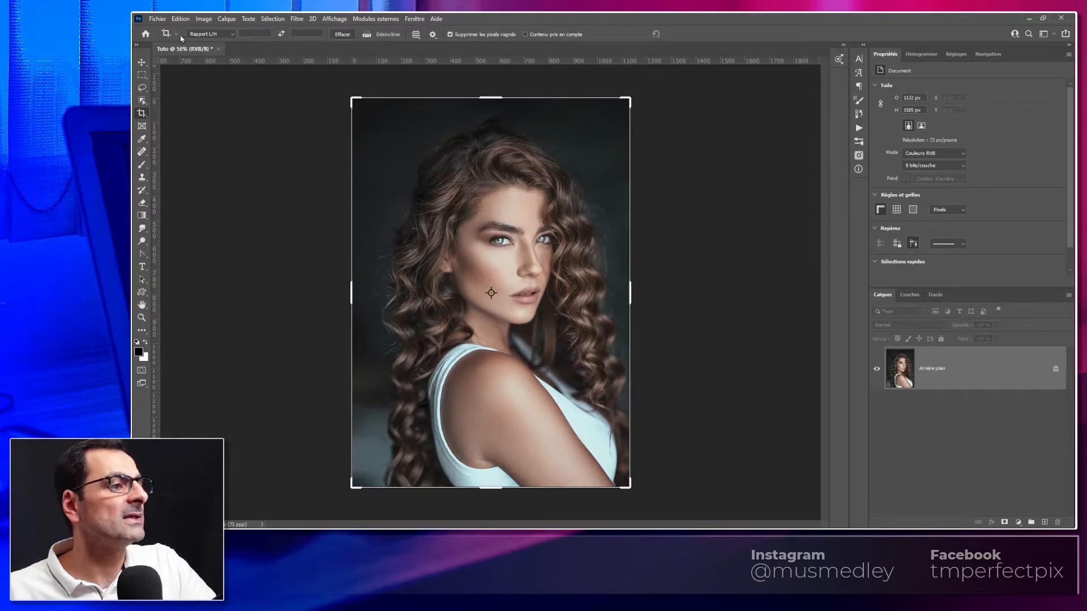
left_click(315, 45)
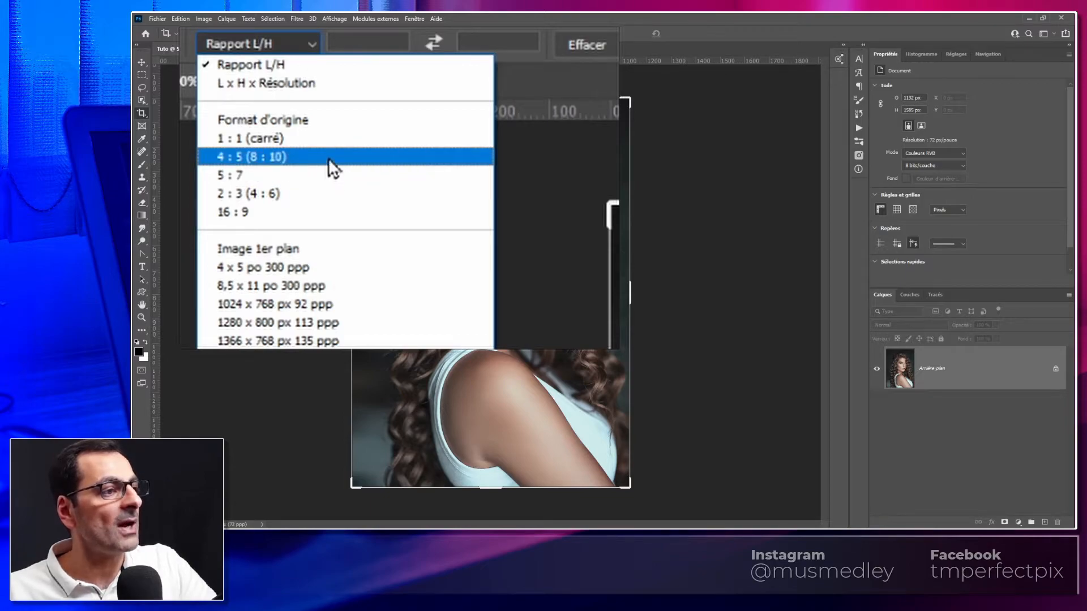
left_click(326, 158)
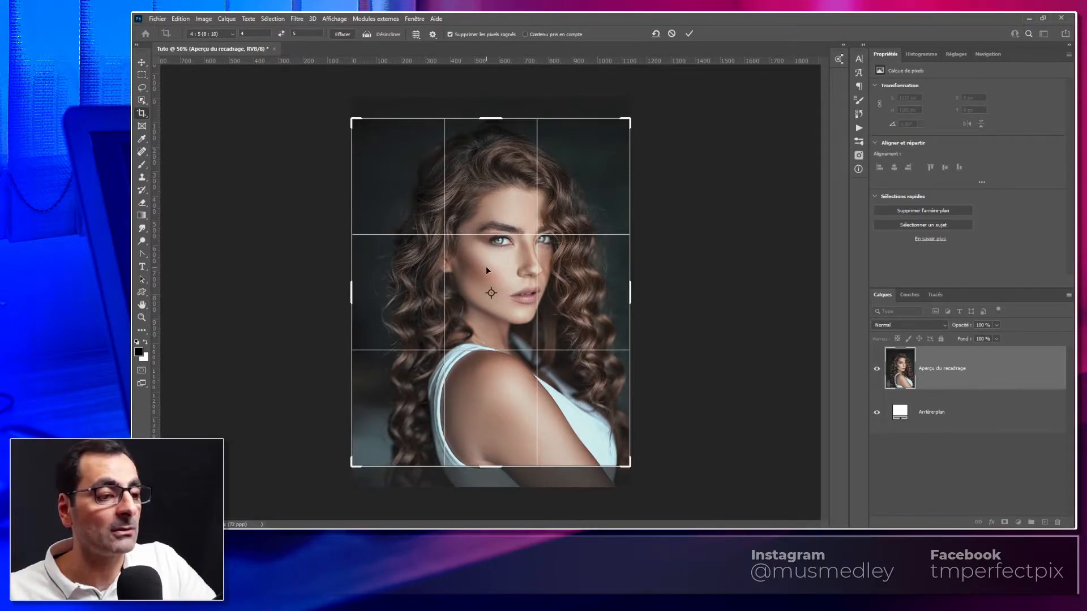
left_click(487, 266)
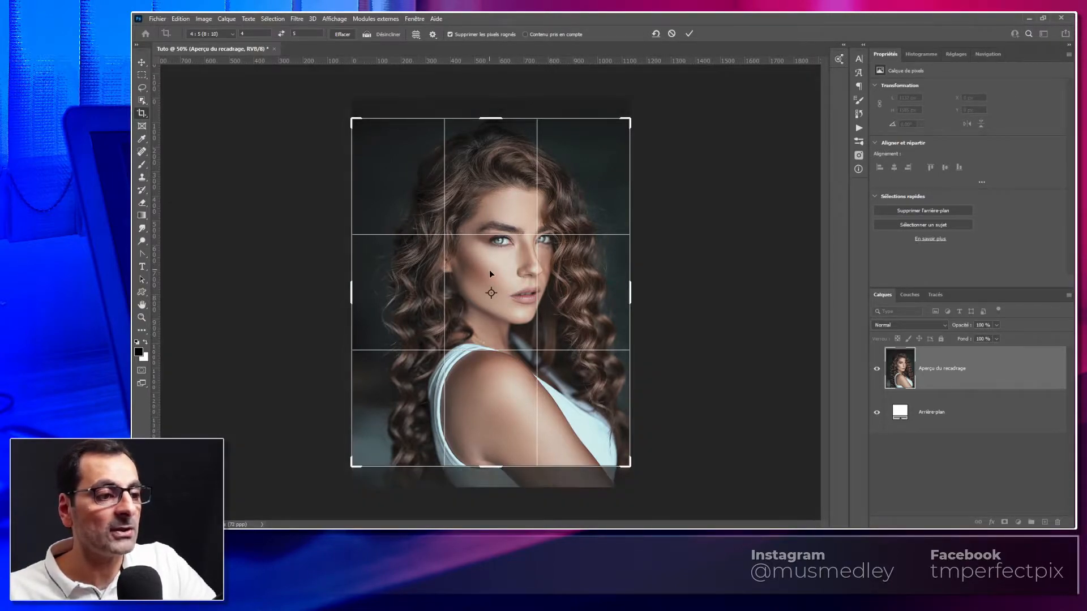
mouse_move(489, 269)
left_mouse_down()
mouse_move(484, 246)
mouse_move(485, 260)
left_mouse_up()
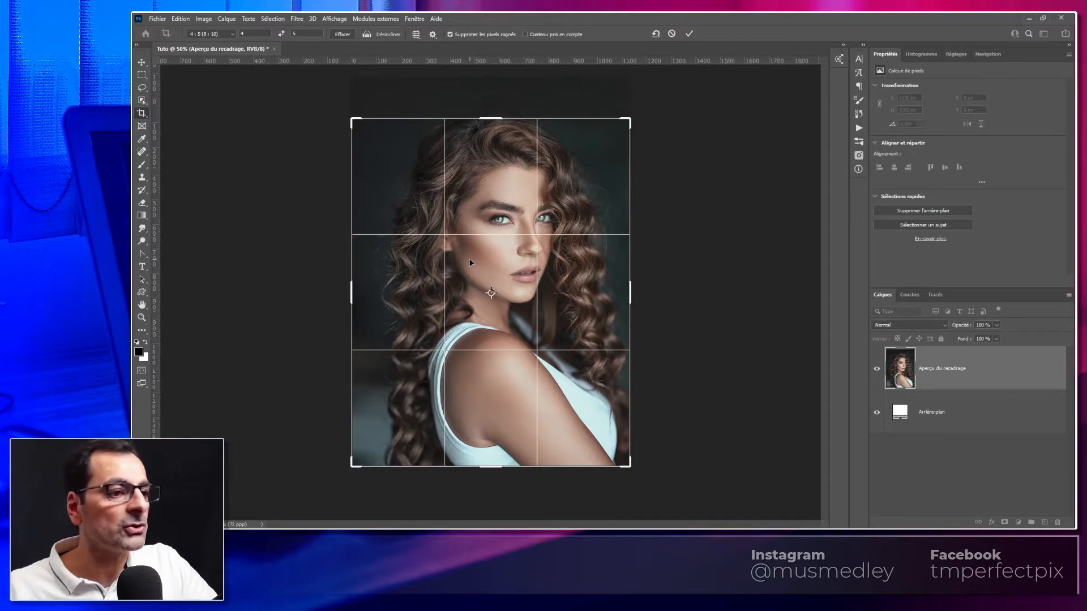
key("Return")
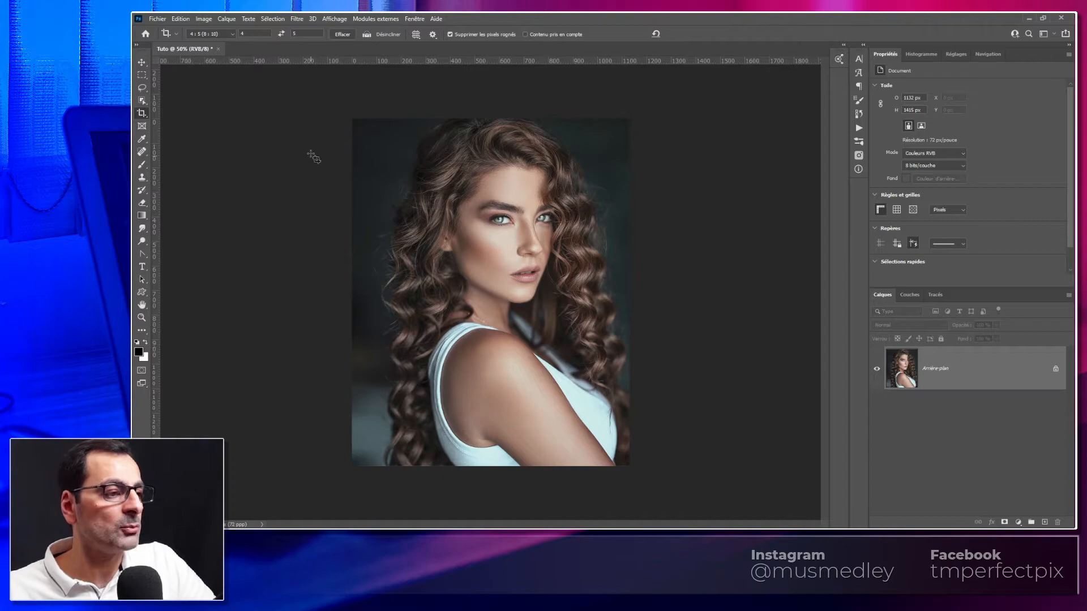
left_click(142, 62)
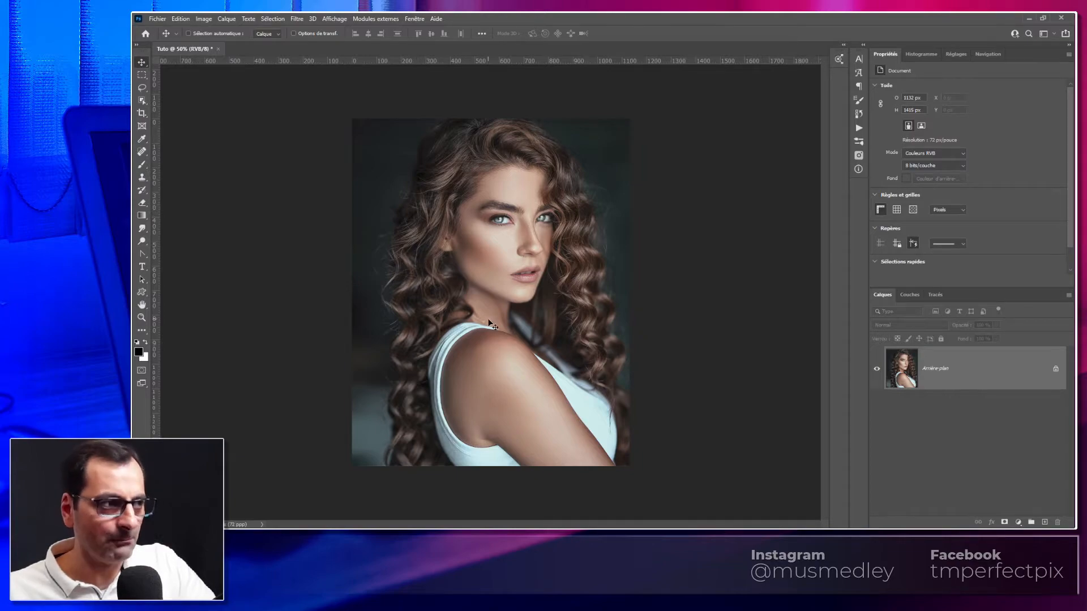
Resize the cropped image proportionally to a height of 1350 pixels, giving a width of 1080 pixels
left_click(203, 20)
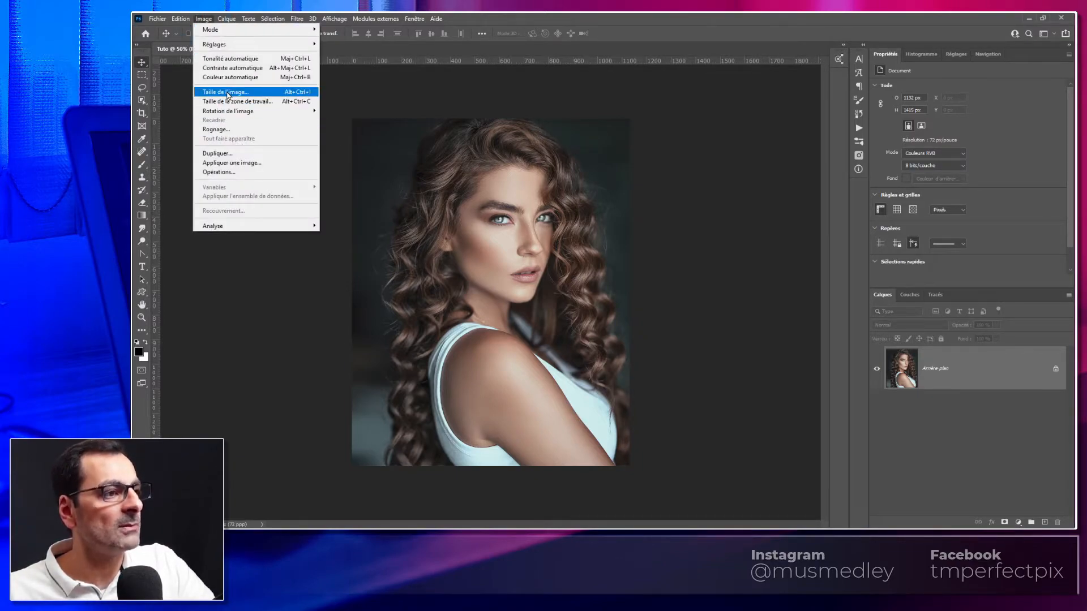
left_click(227, 93)
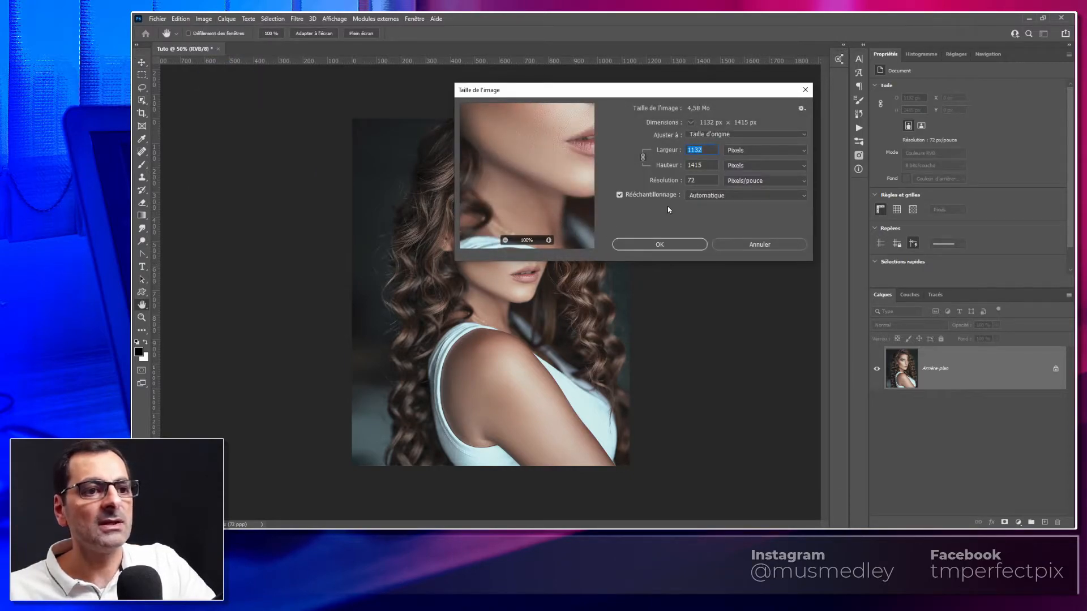
left_click_drag(583, 92, 591, 226)
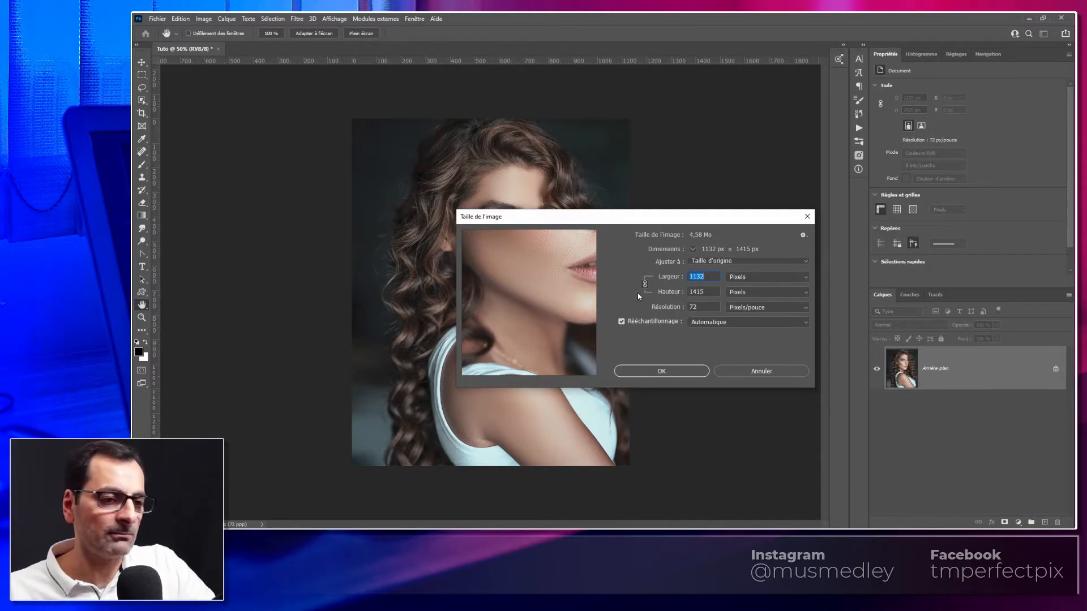
left_click_drag(624, 219, 631, 235)
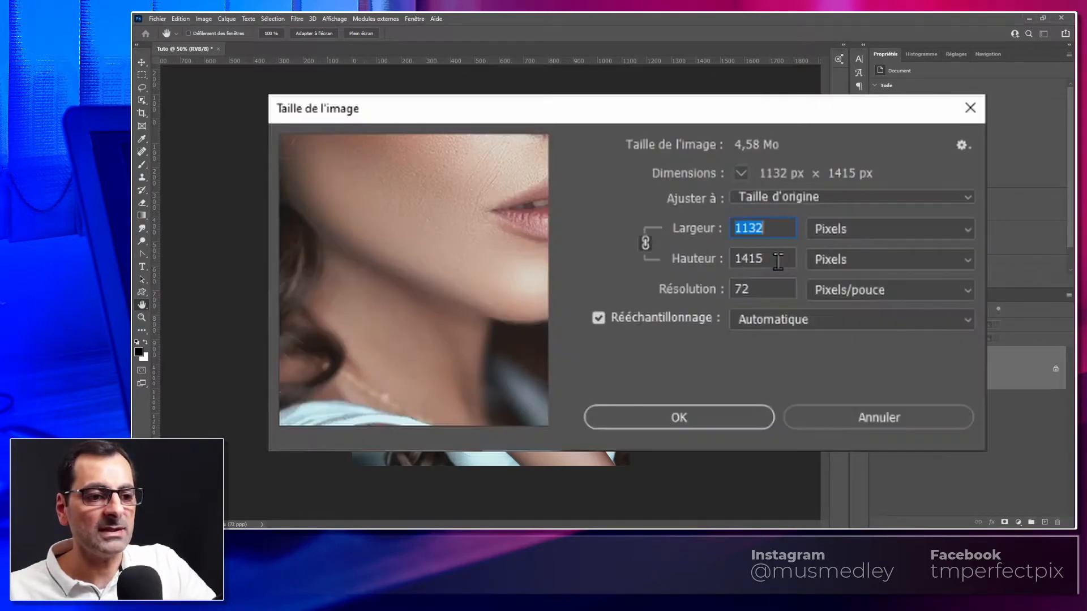
key("Tab")
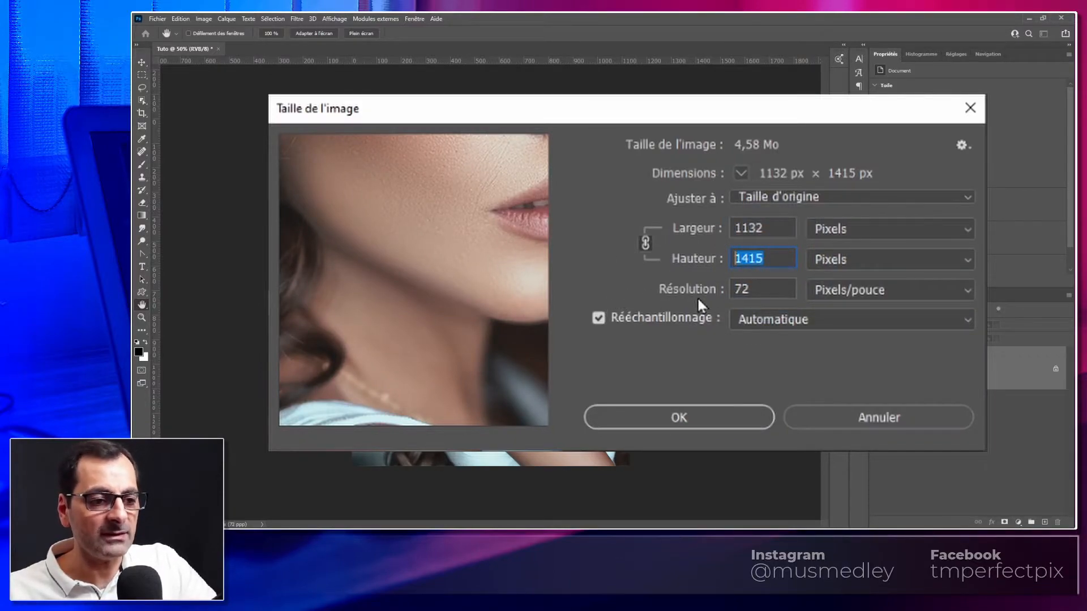
key("Tab")
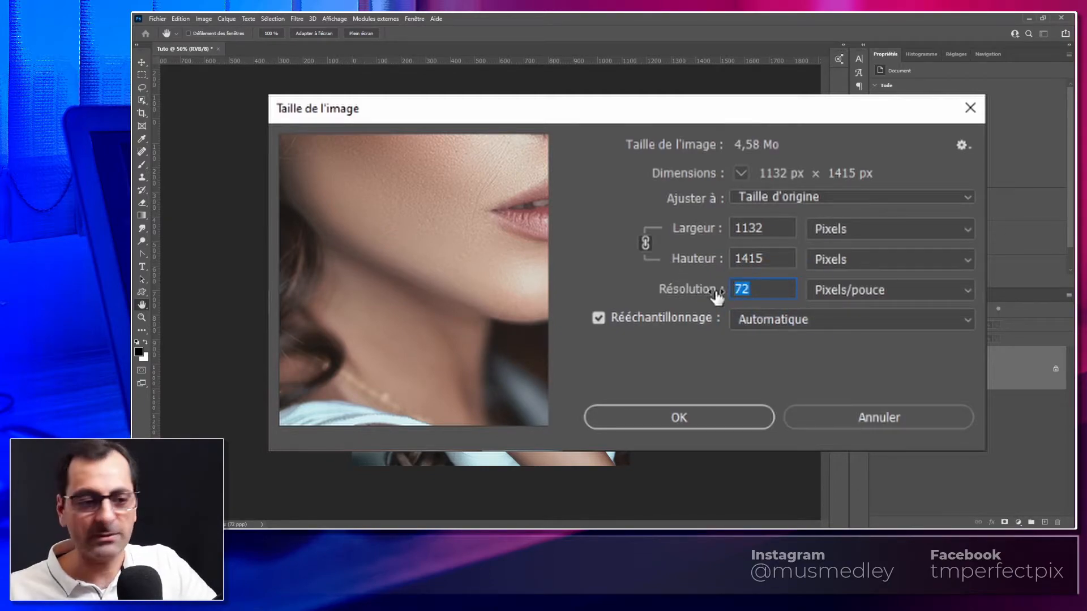
left_click(759, 292)
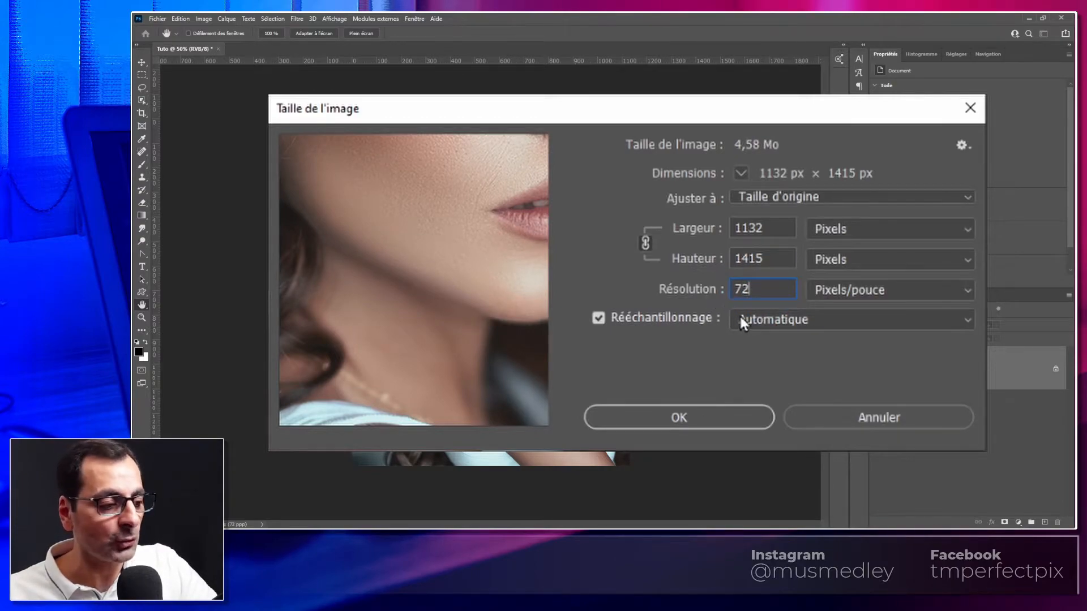
double_click(759, 290)
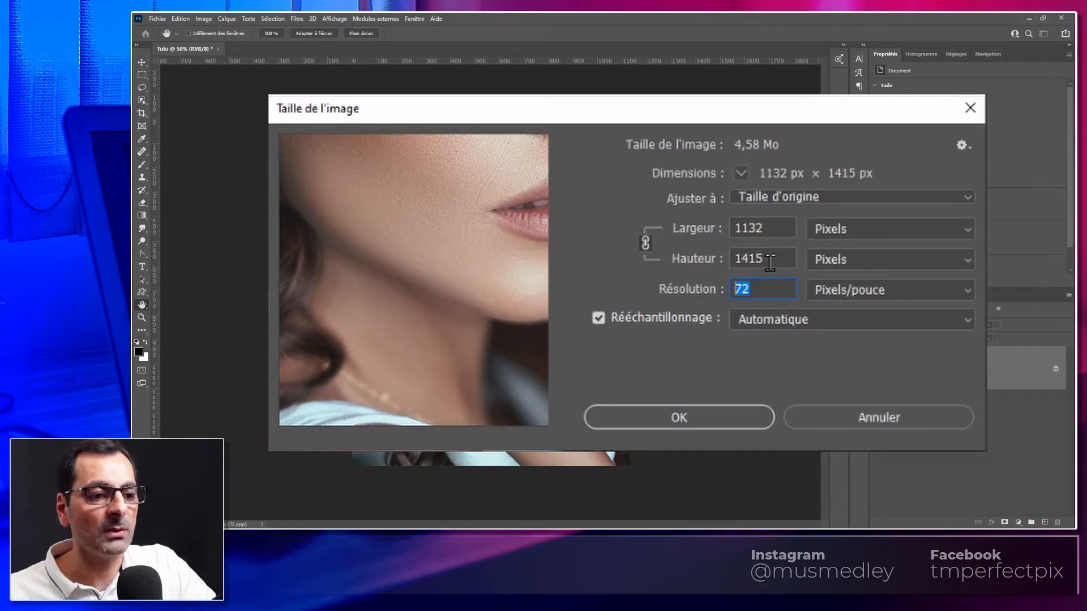
left_click_drag(770, 259, 729, 256)
type("1350")
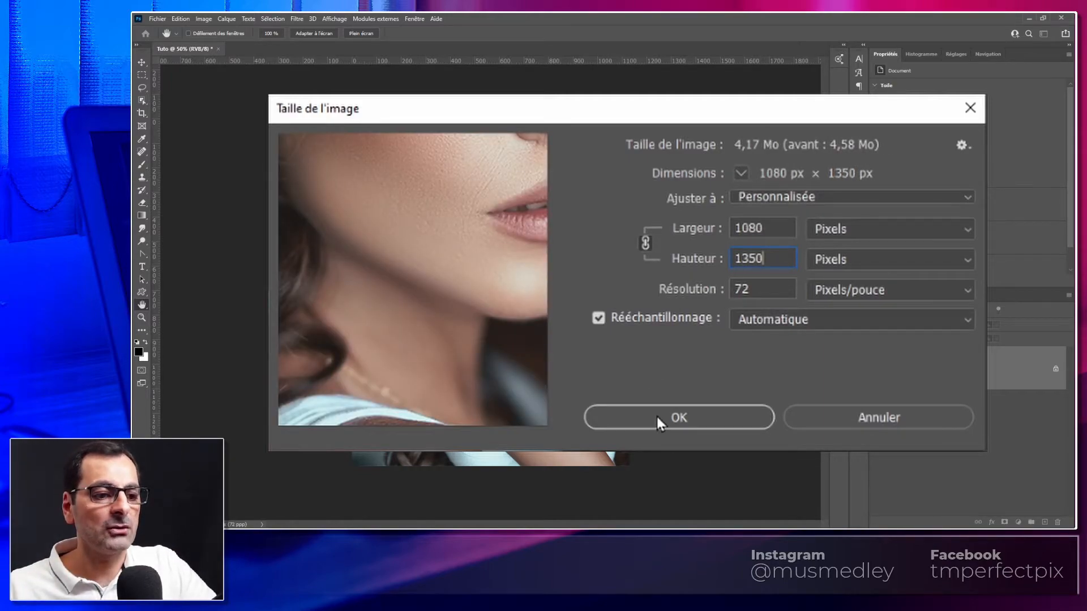
left_click(657, 415)
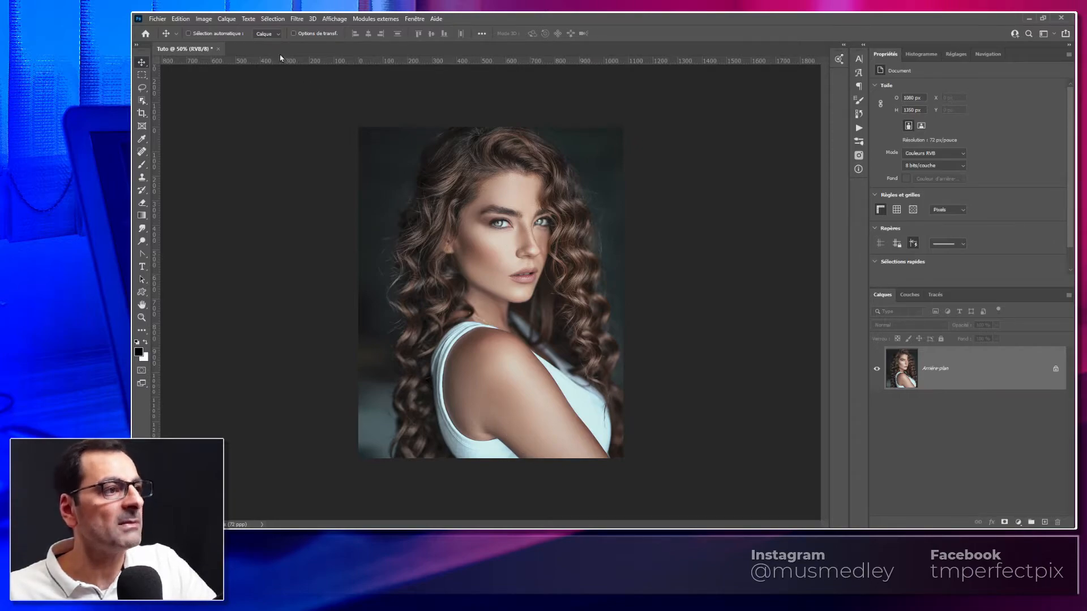
Check the resized image's dimensions in the Image Size settings without changing them
left_click(205, 20)
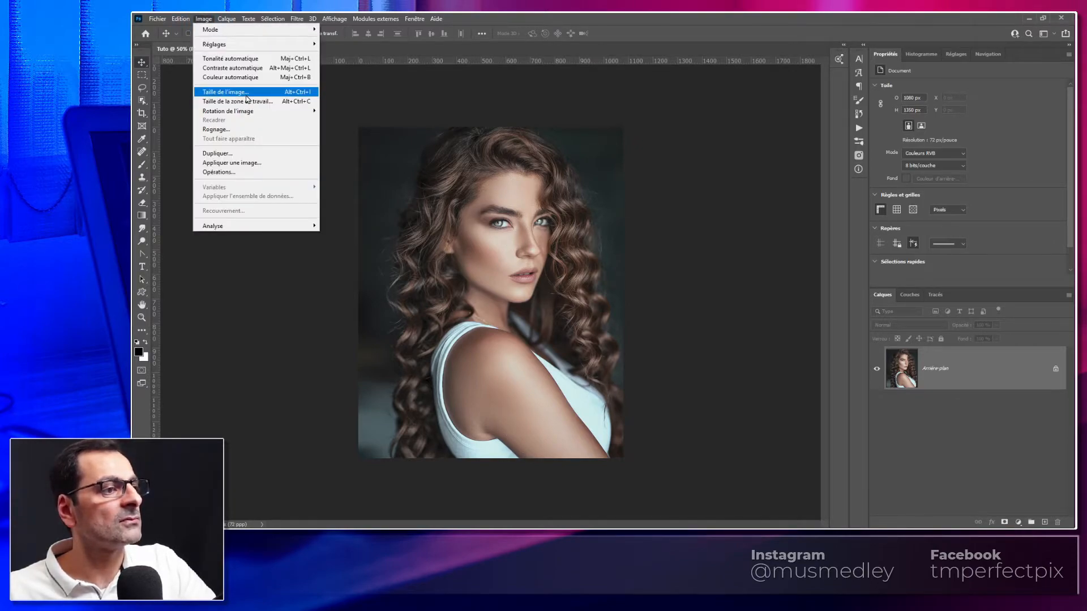
left_click(244, 95)
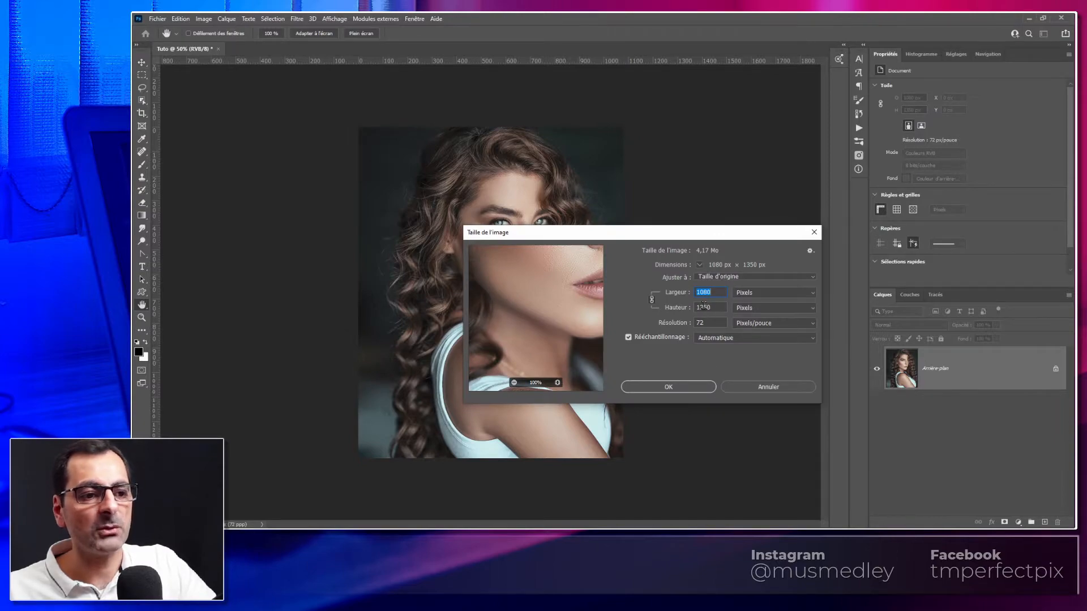
key("Escape")
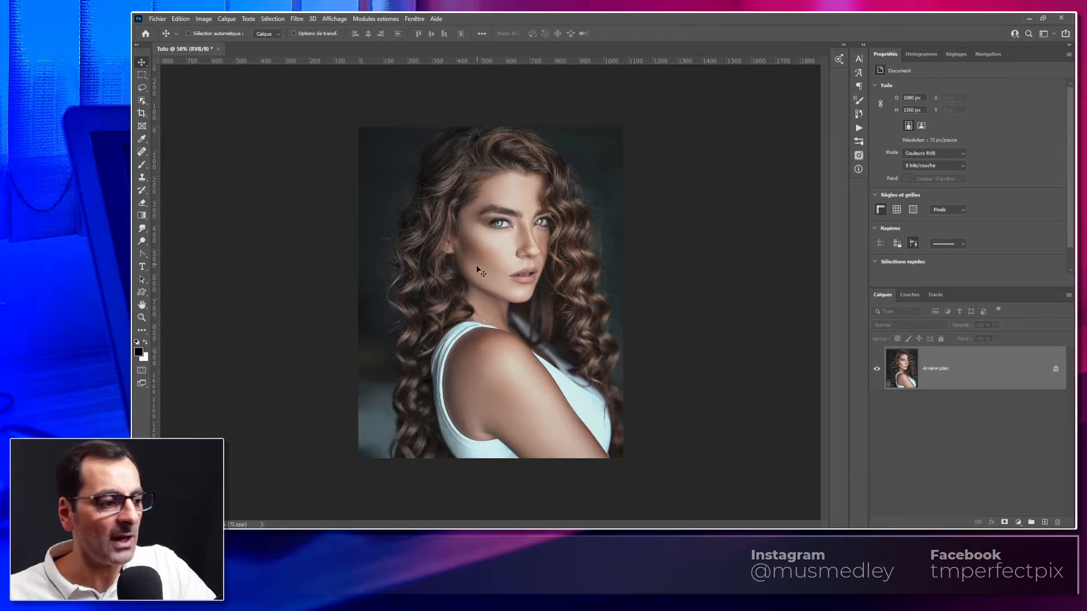
Enlarge the canvas by a relative 5% in width and height from the centre, filled with the white background colour
left_click(201, 21)
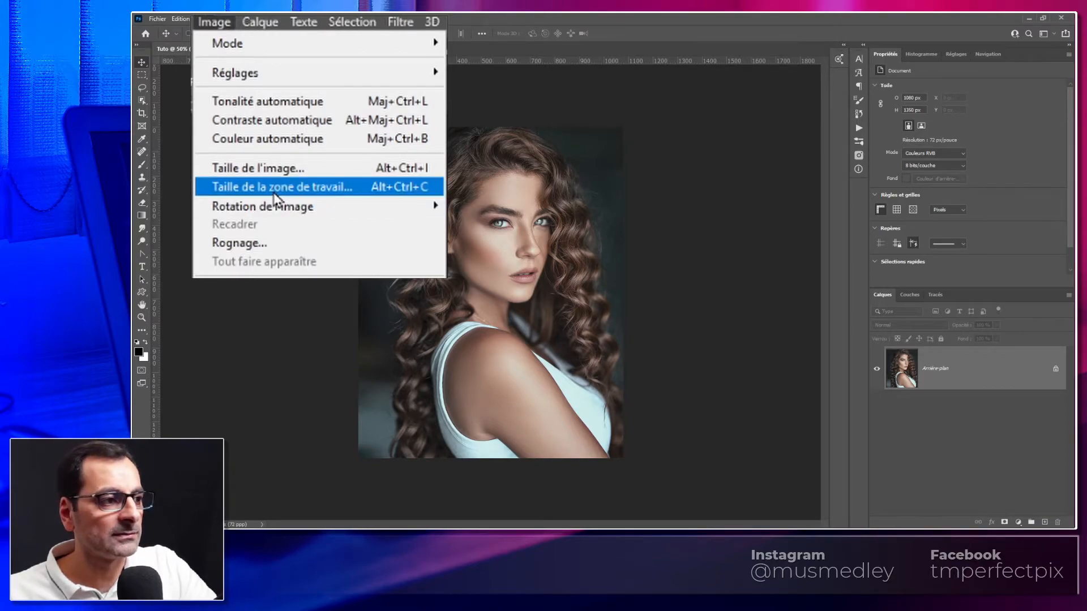
left_click(277, 195)
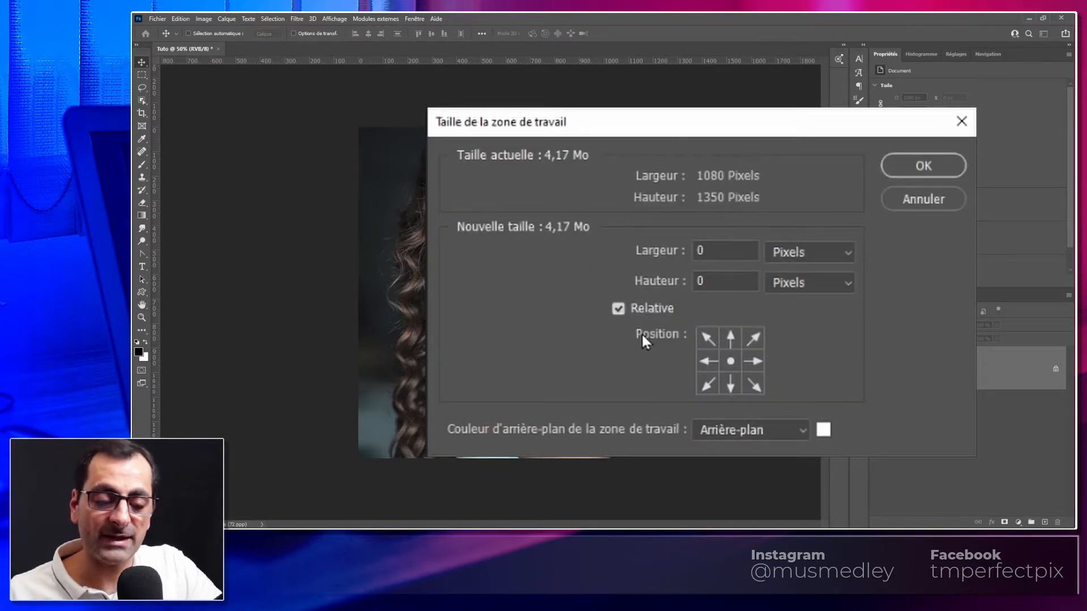
left_click(808, 256)
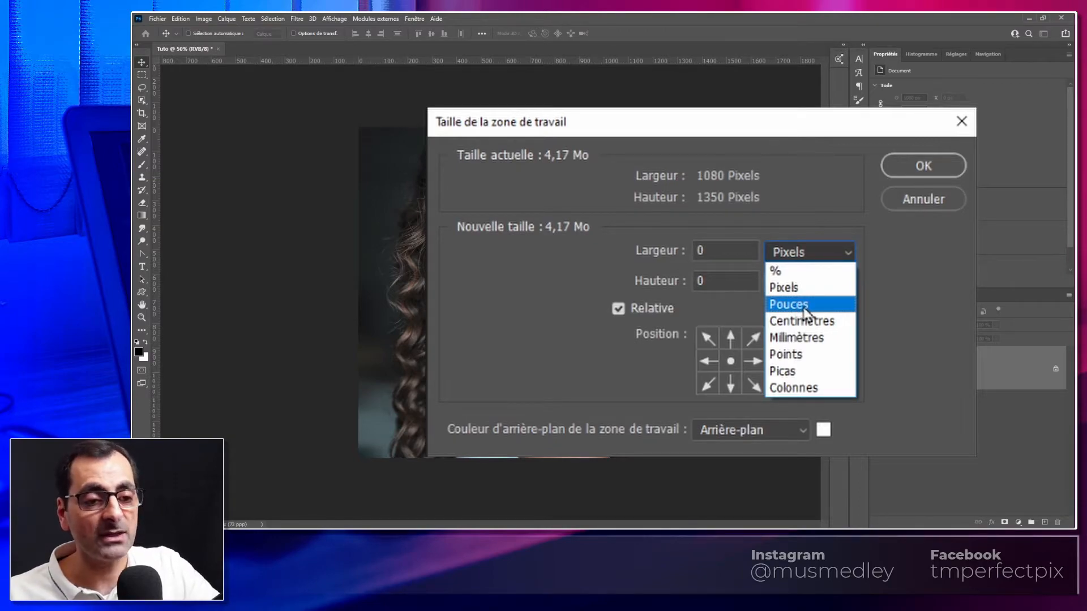
left_click(779, 276)
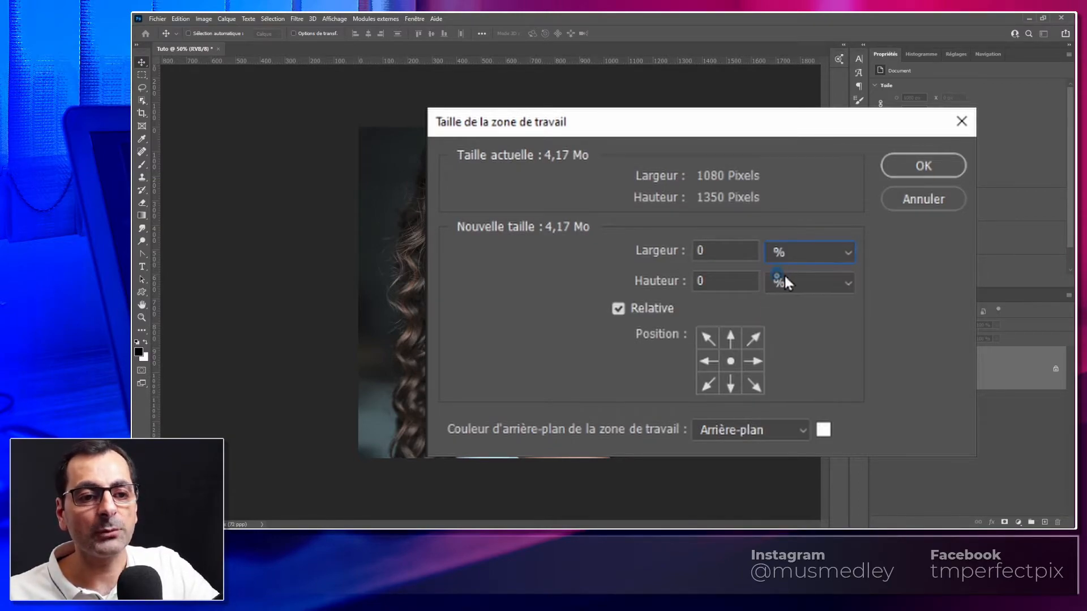
double_click(726, 250)
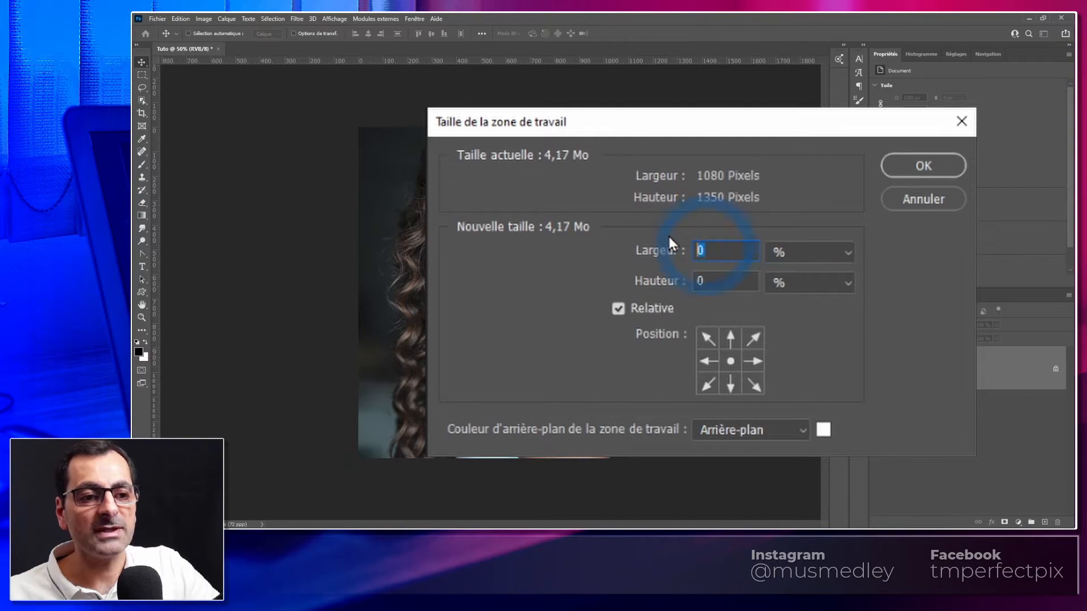
type("5")
key("Tab")
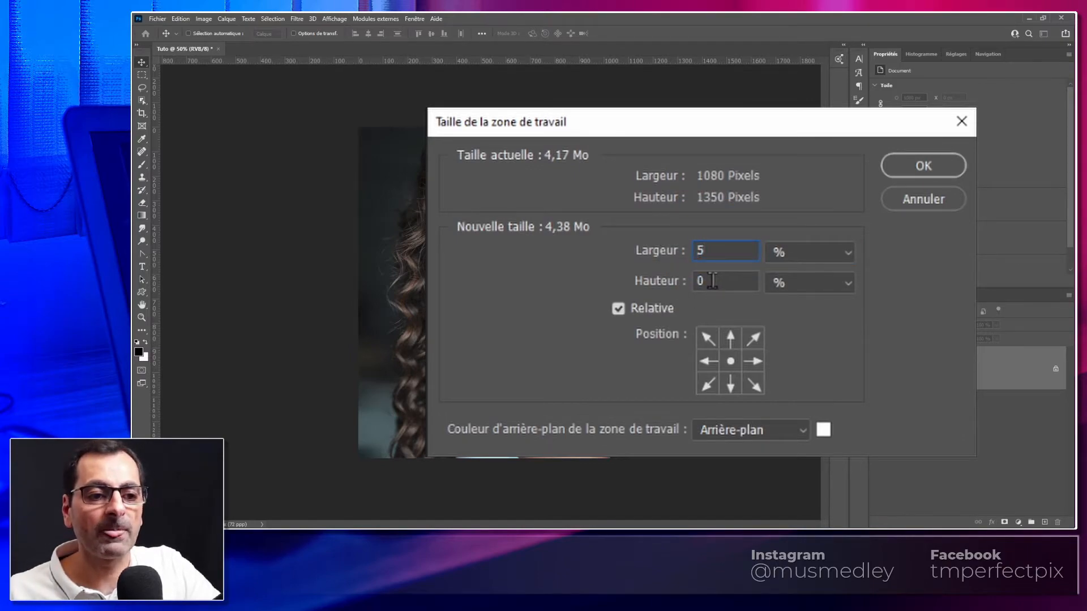
type("5")
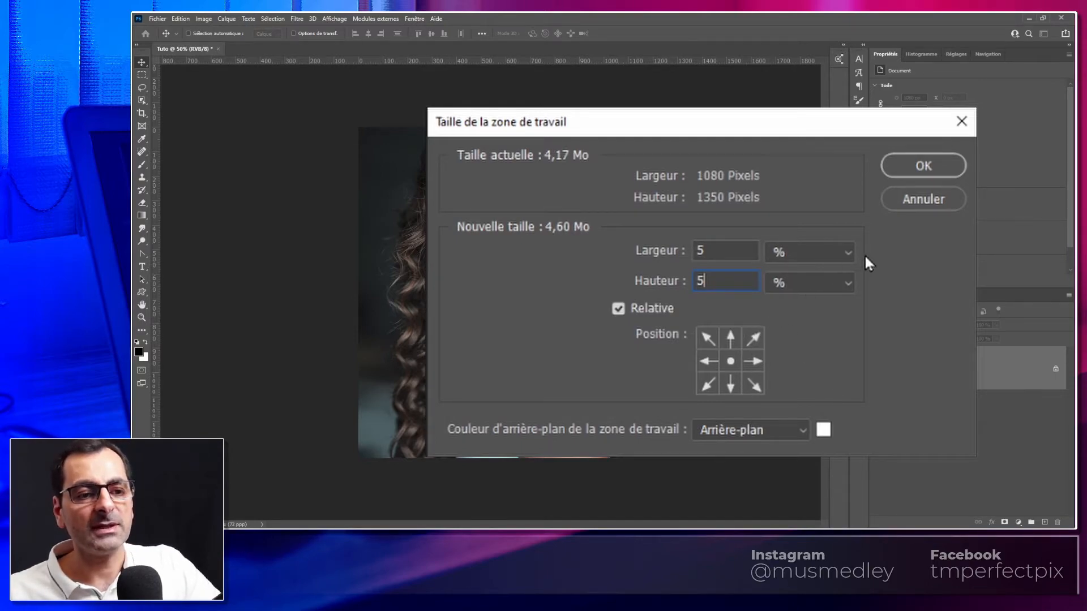
left_click(896, 164)
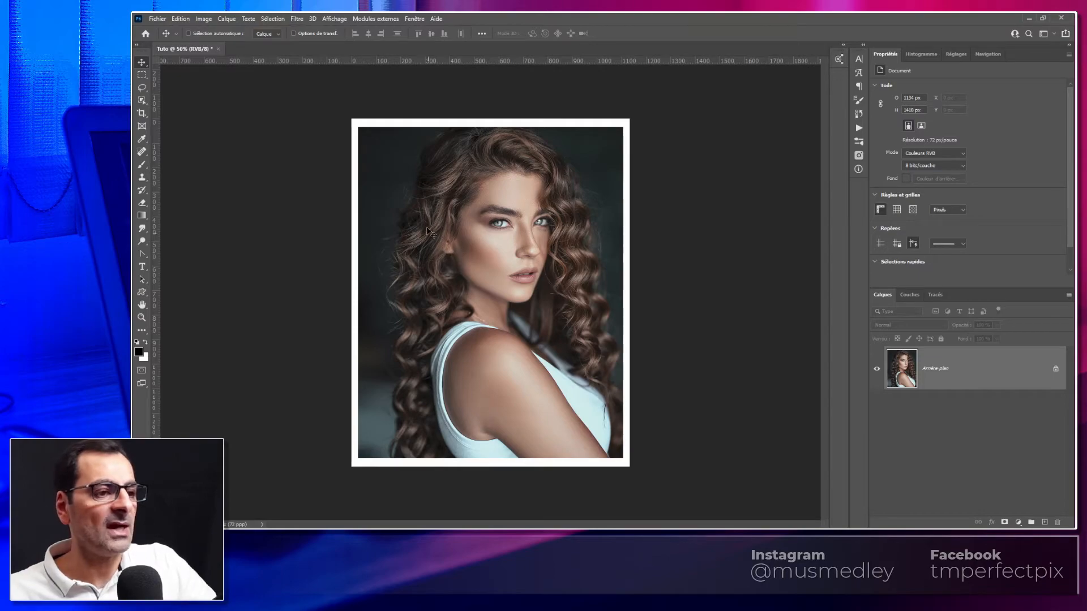
Enlarge the canvas by a relative 5% in width and height, anchored at the top centre so the extra height extends the lower border
left_click(205, 19)
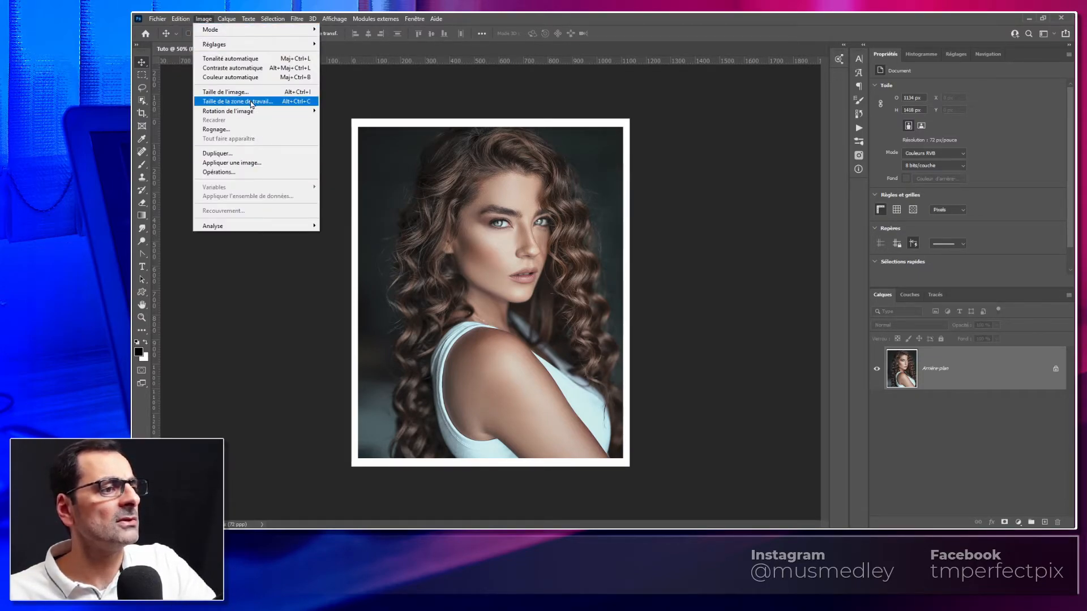
left_click(250, 103)
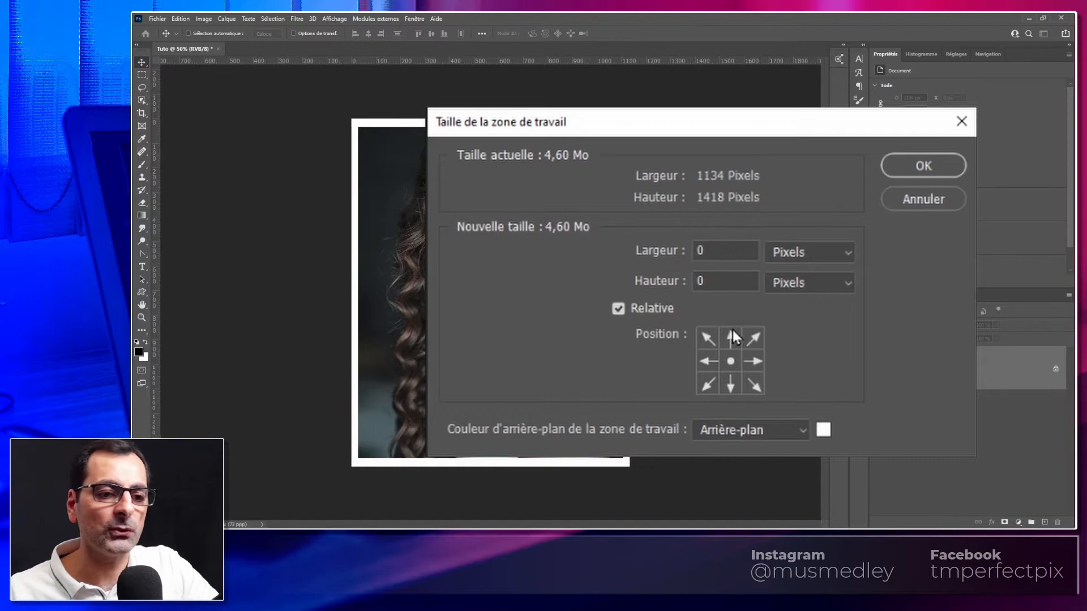
left_click(731, 339)
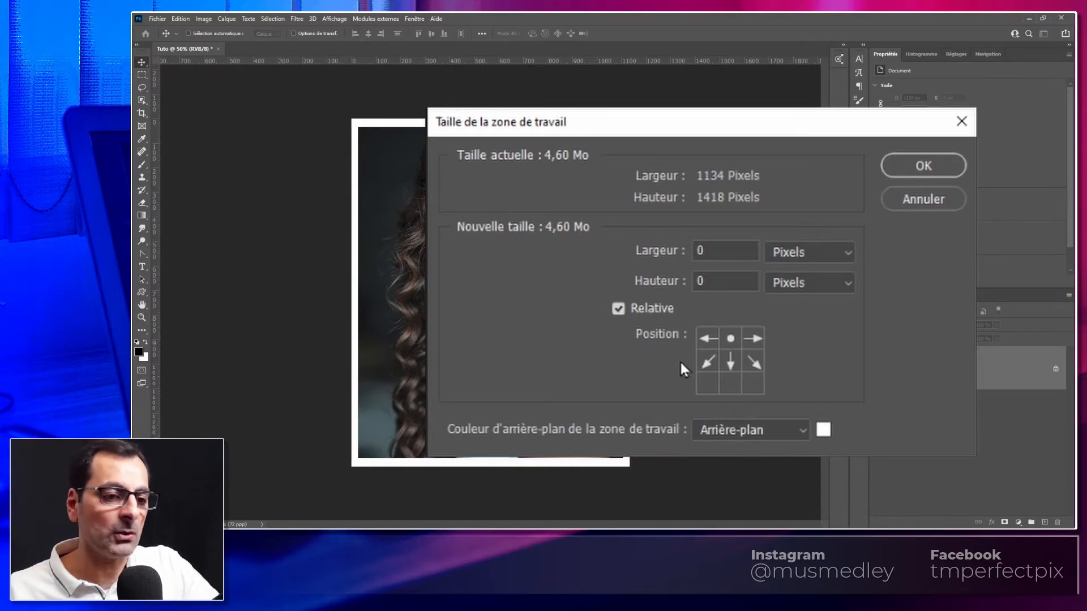
left_click(785, 261)
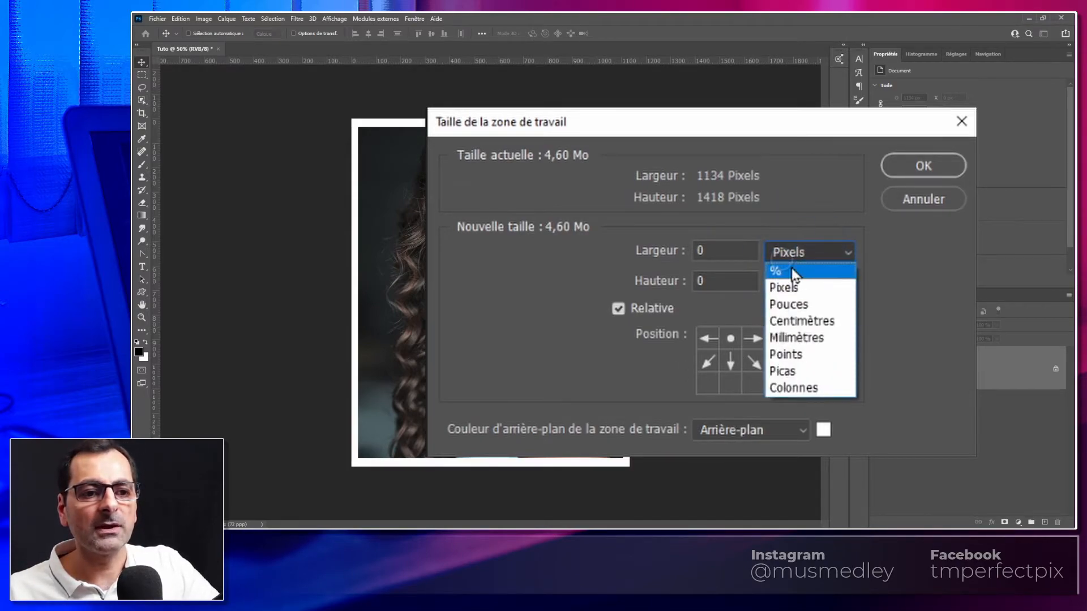
left_click(784, 272)
double_click(722, 252)
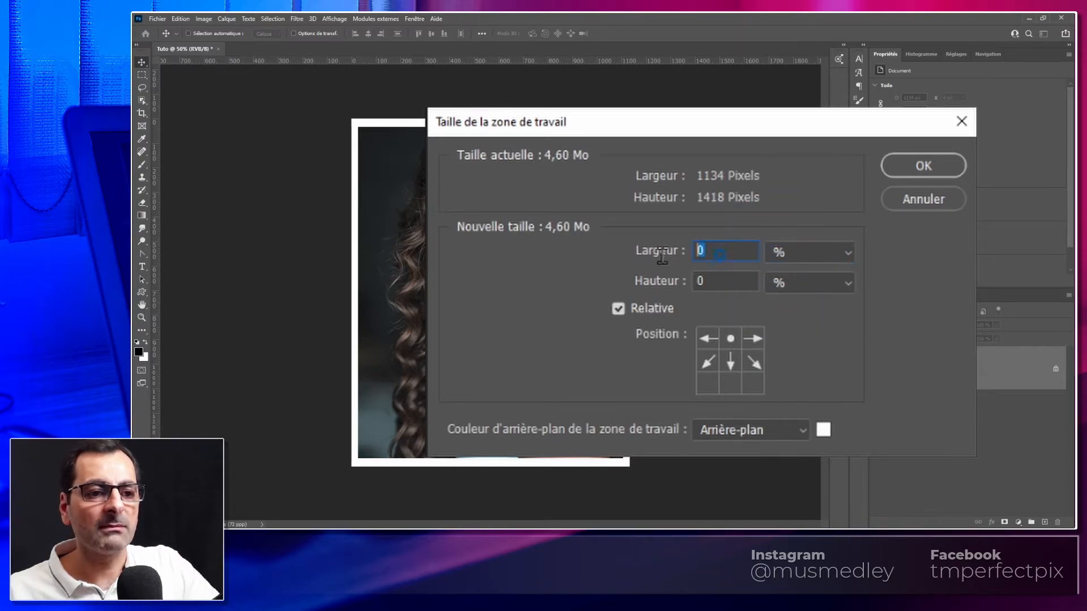
type("5")
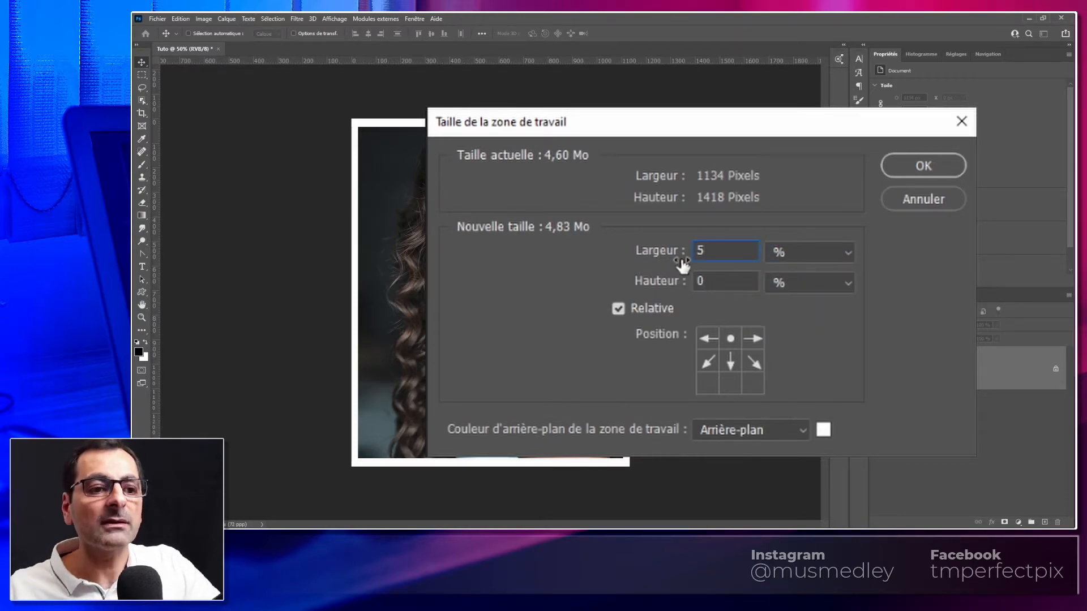
double_click(721, 282)
type("5")
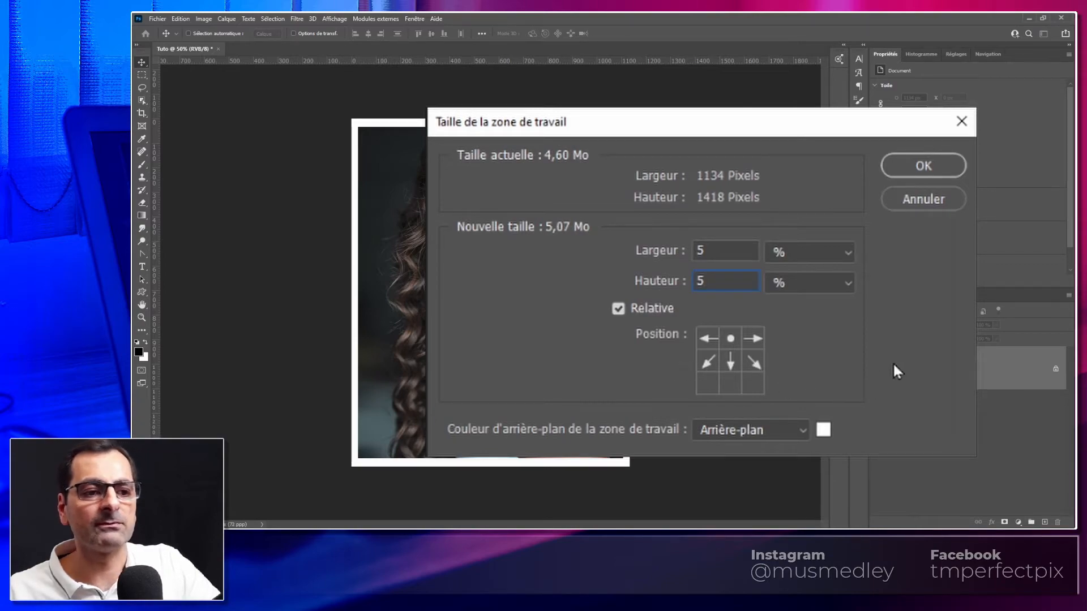
left_click(919, 168)
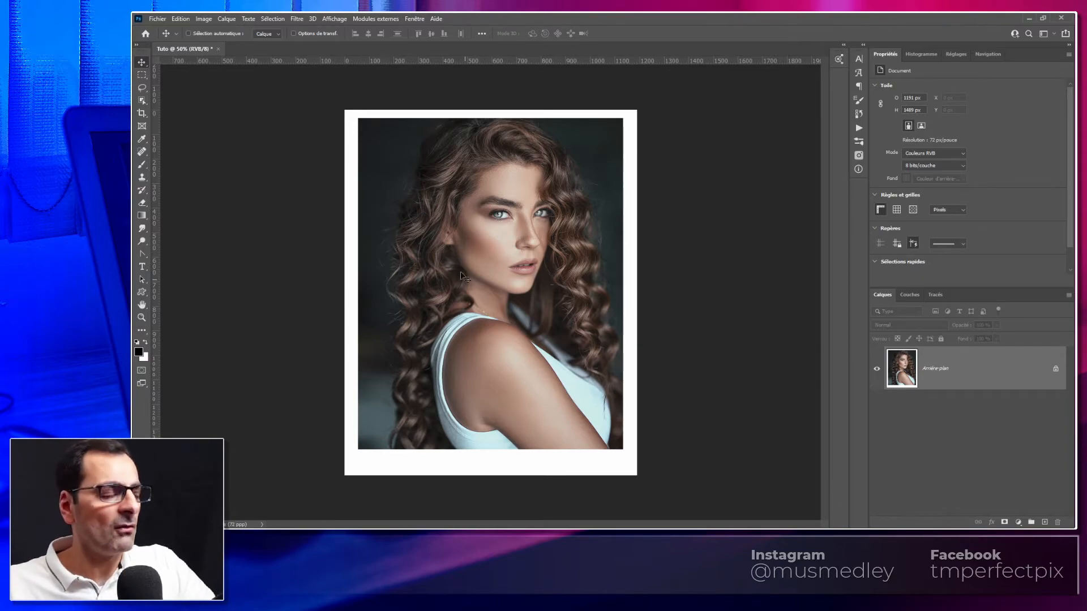
Resize the framed image proportionally to a height of 1350 pixels, giving a width of 1080 pixels
left_click(203, 19)
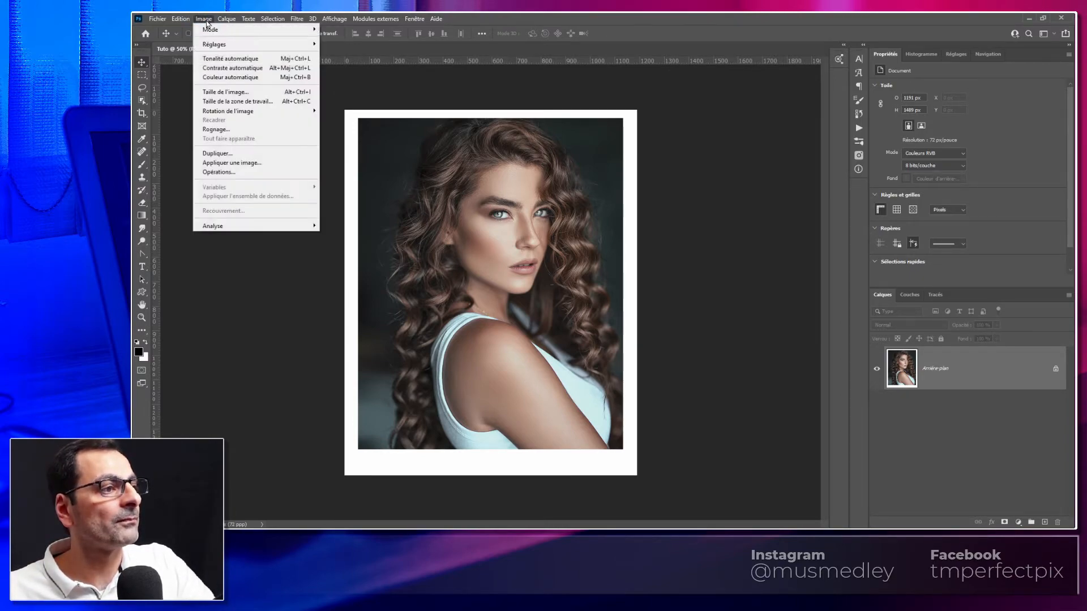
left_click(231, 91)
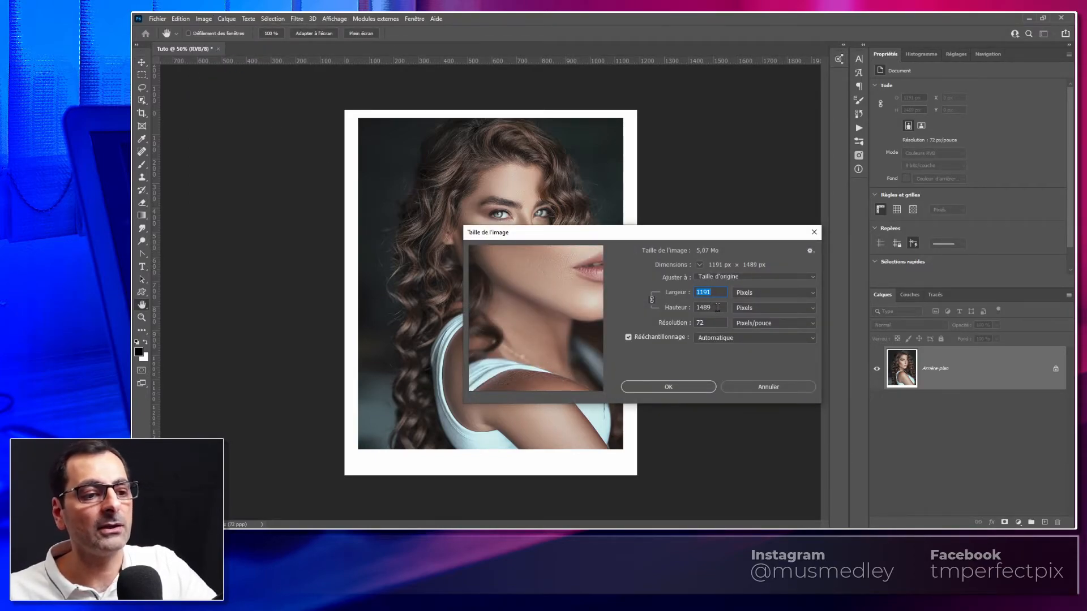
key("Tab")
type("1")
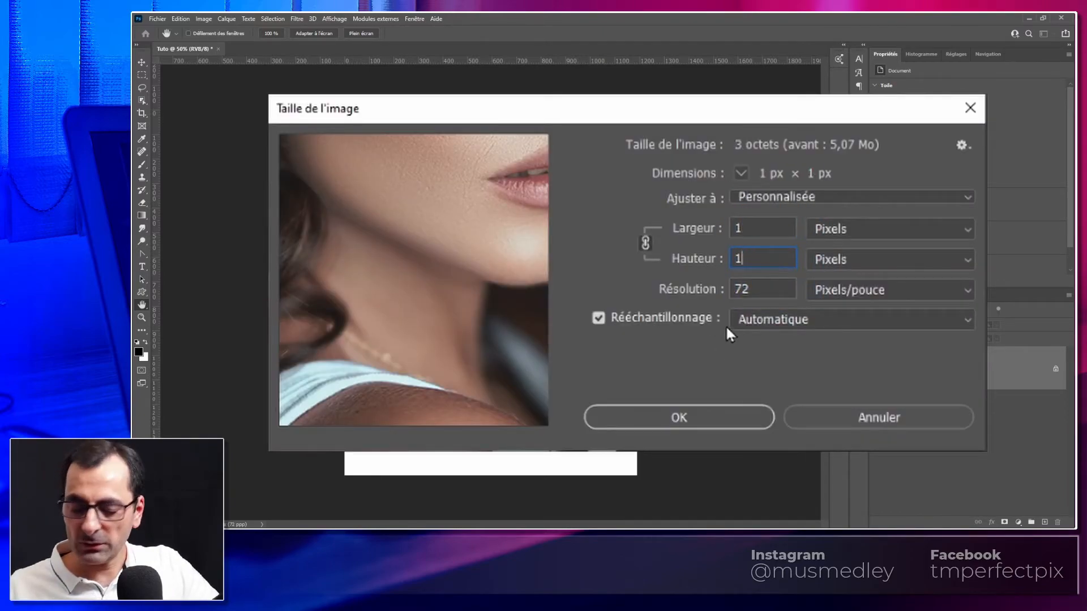
type("350")
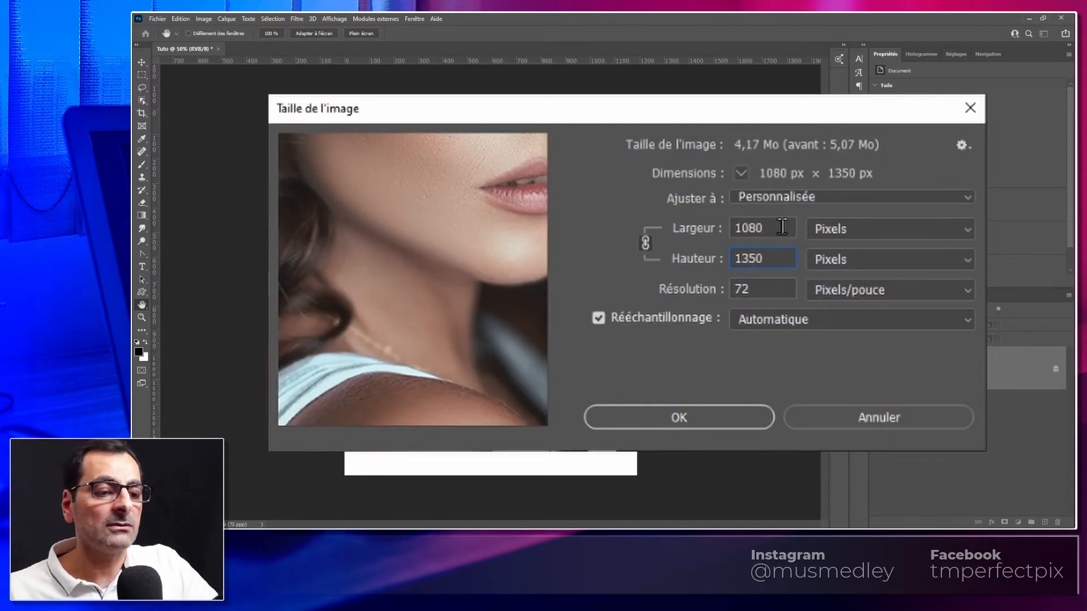
left_click(767, 229)
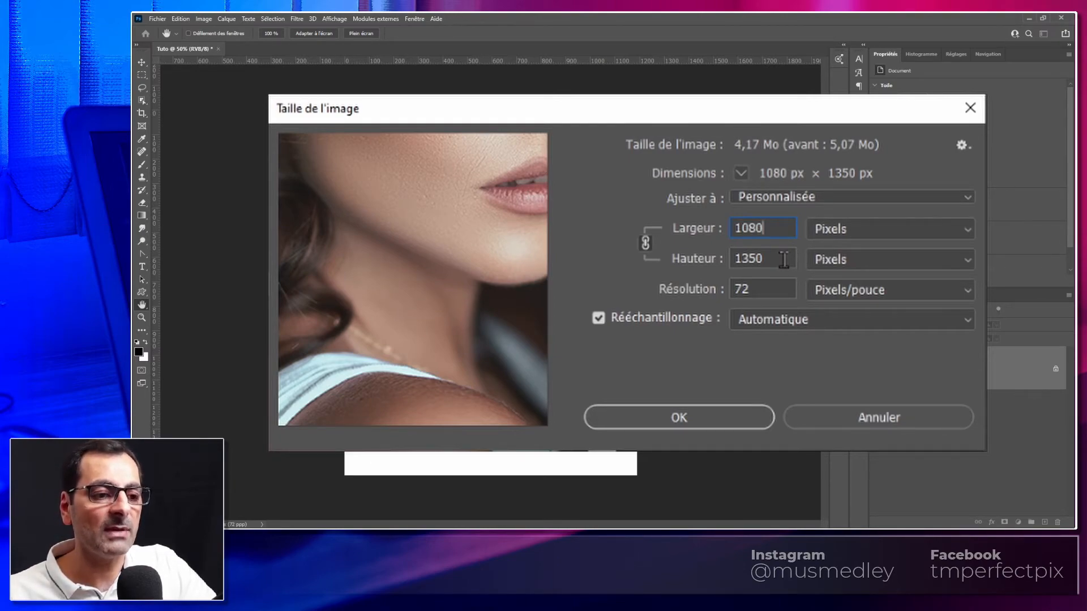
left_click(694, 419)
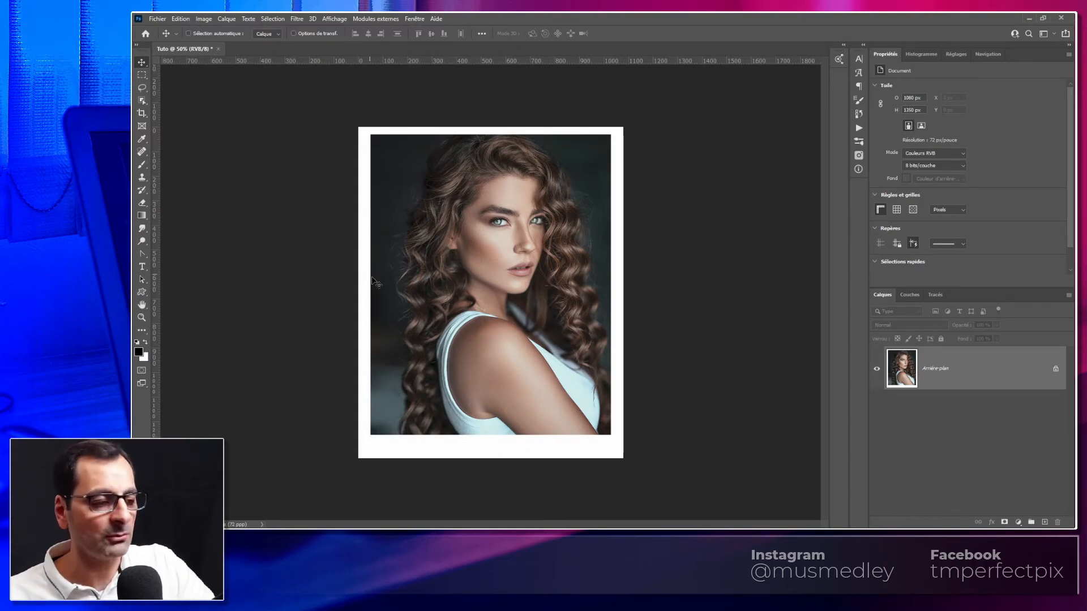
Place the black logo file TMPERFECTPIX_logo.png into the document as an embedded object
left_click(156, 20)
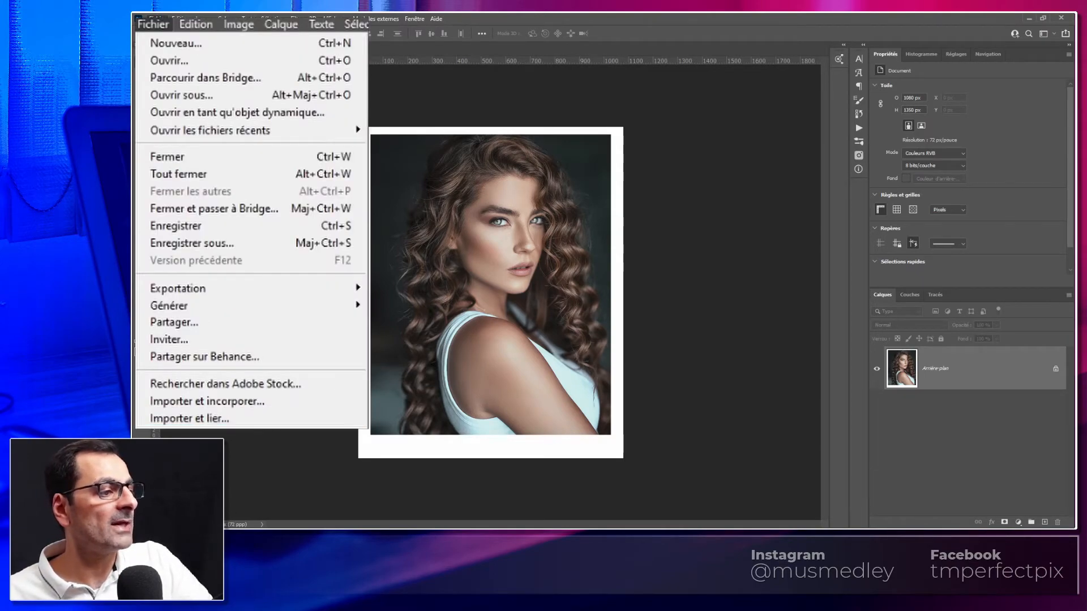
left_click(277, 403)
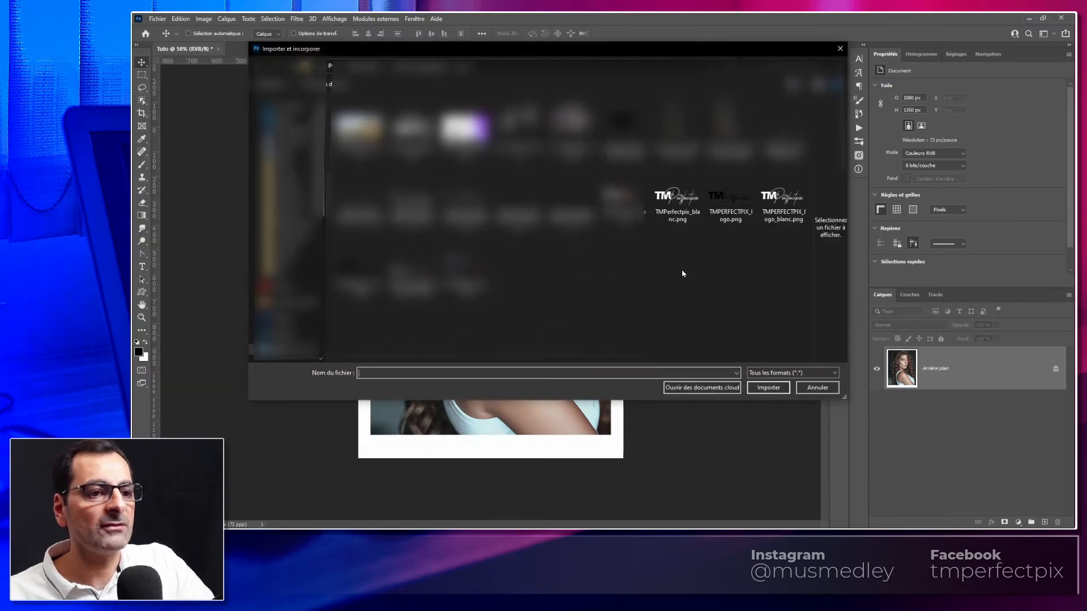
left_click(724, 209)
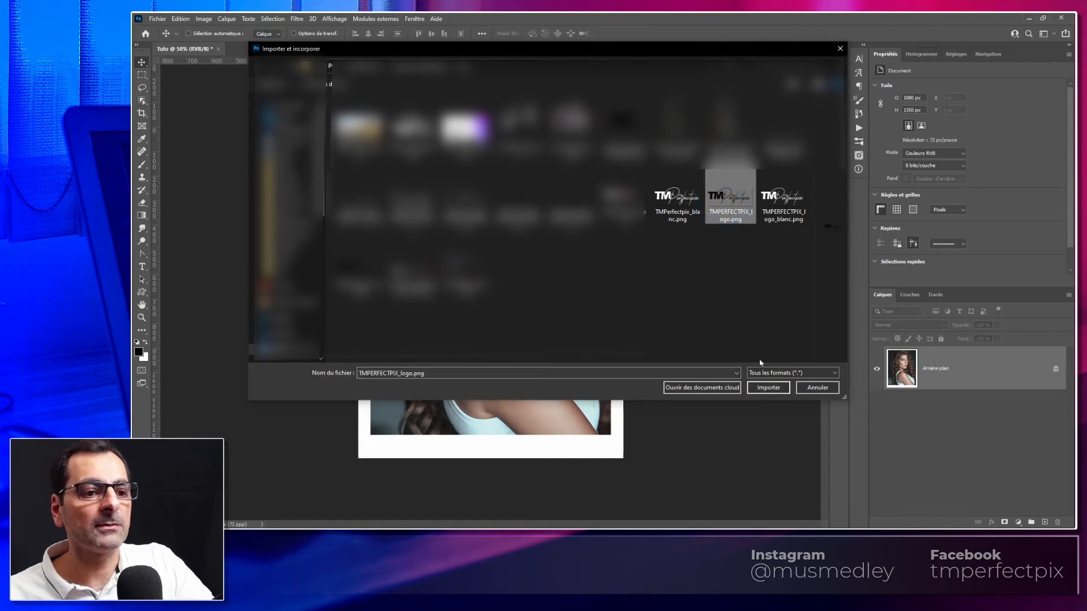
left_click(768, 387)
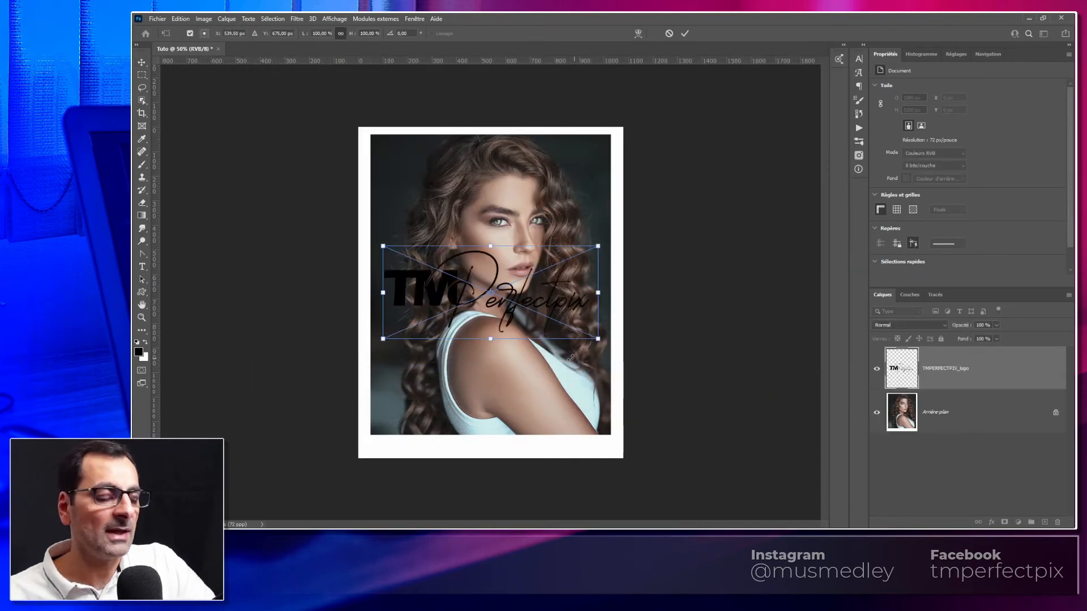
Scale the placed logo down to about 25% and position it near the left end of the photo's white lower border
left_click_drag(483, 315, 476, 430)
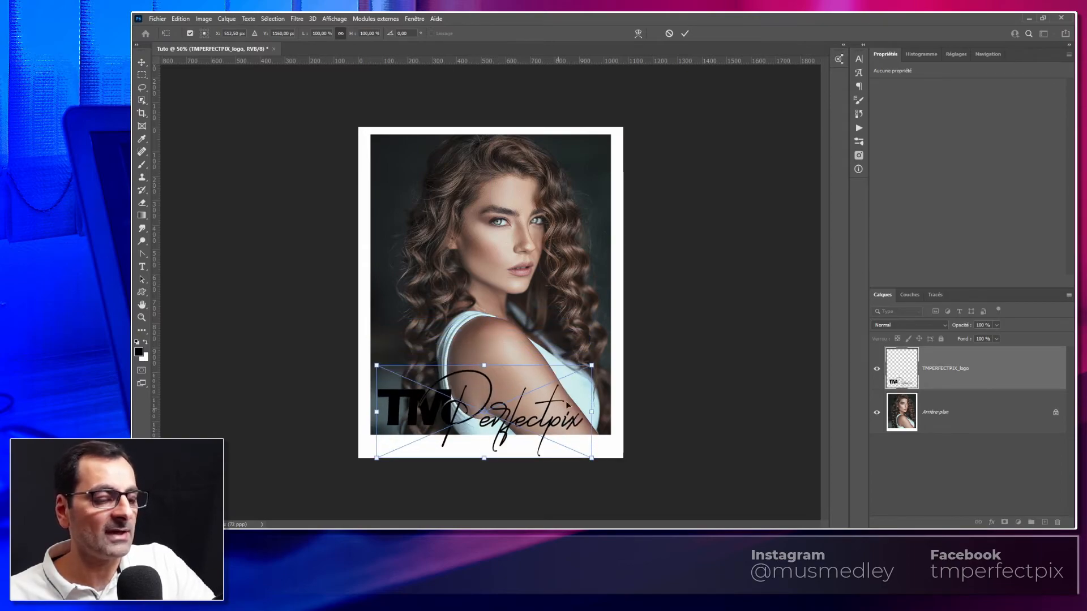
left_click_drag(593, 371, 435, 446)
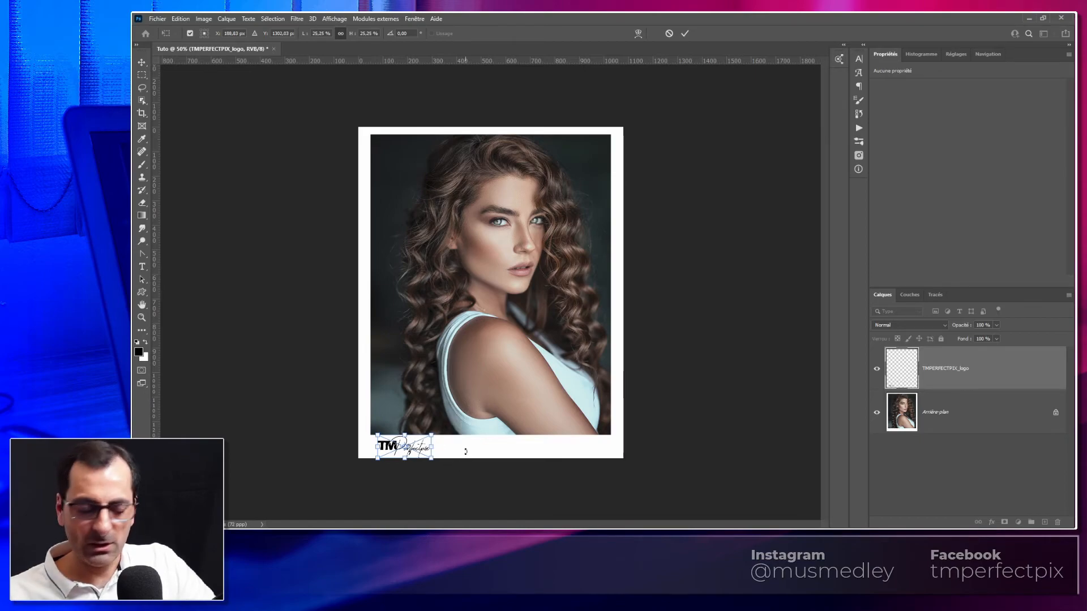
key("Return")
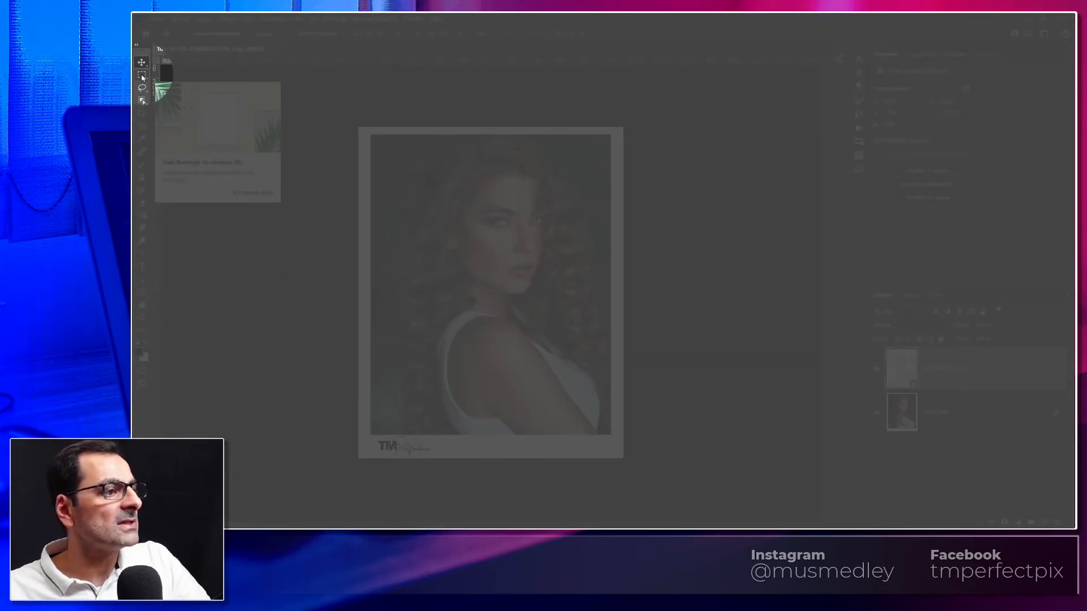
Draw a rectangular marquee selection over the full width and height of the white lower border
left_click(142, 76)
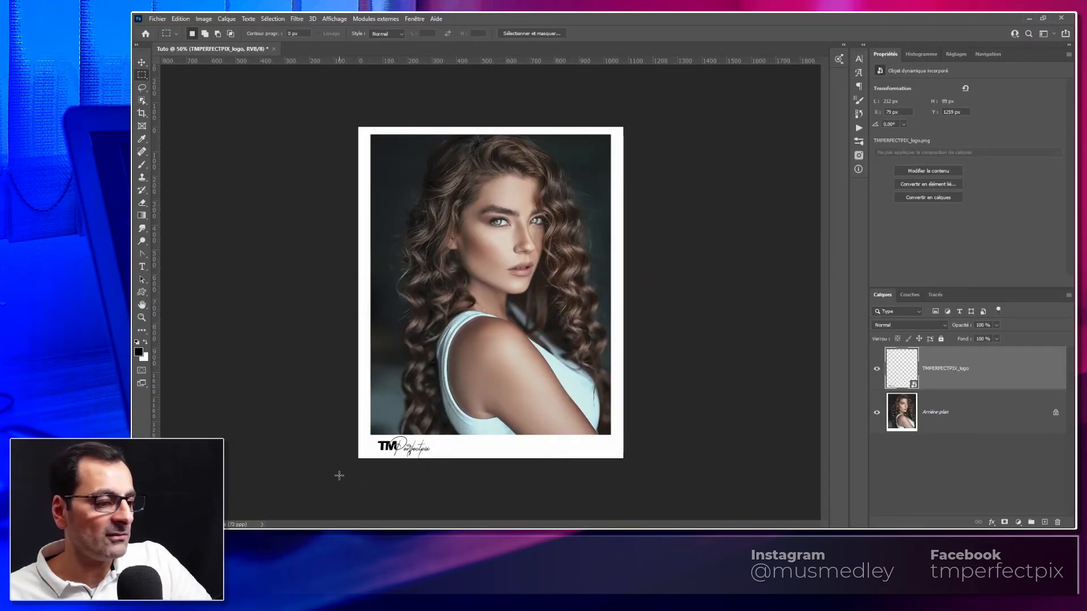
left_click_drag(359, 458, 571, 458)
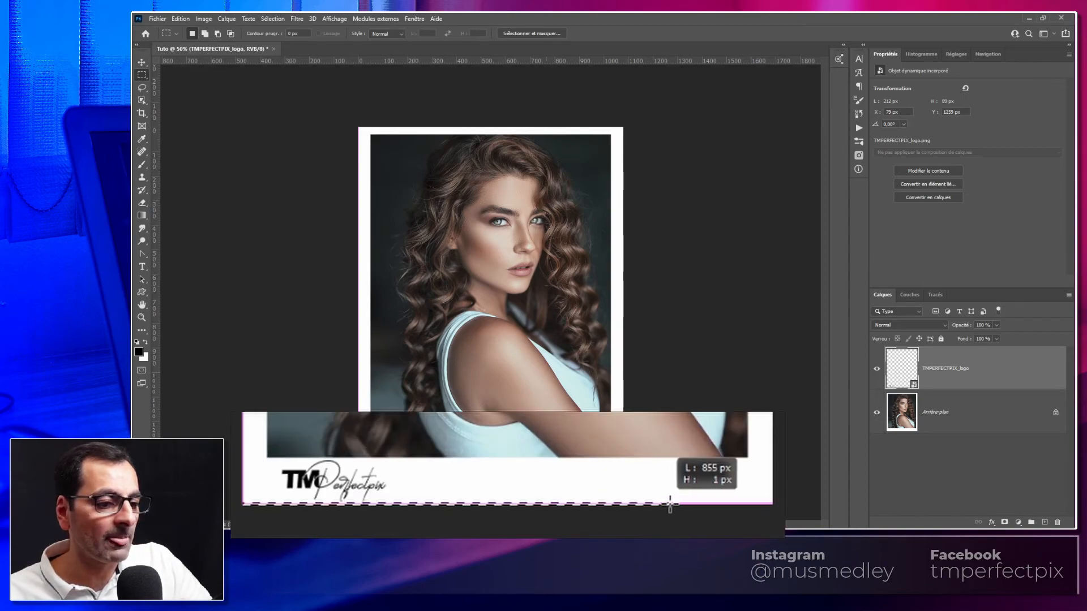
left_click_drag(670, 504, 773, 455)
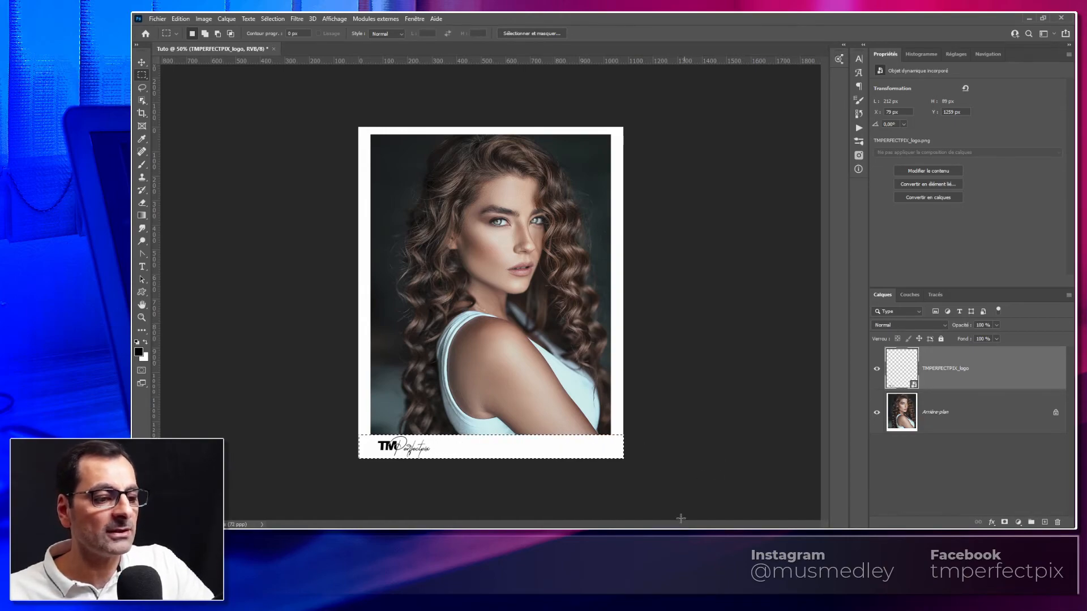
Align the logo layer's vertical and horizontal centres to the selected lower border, and deselect
left_click(225, 19)
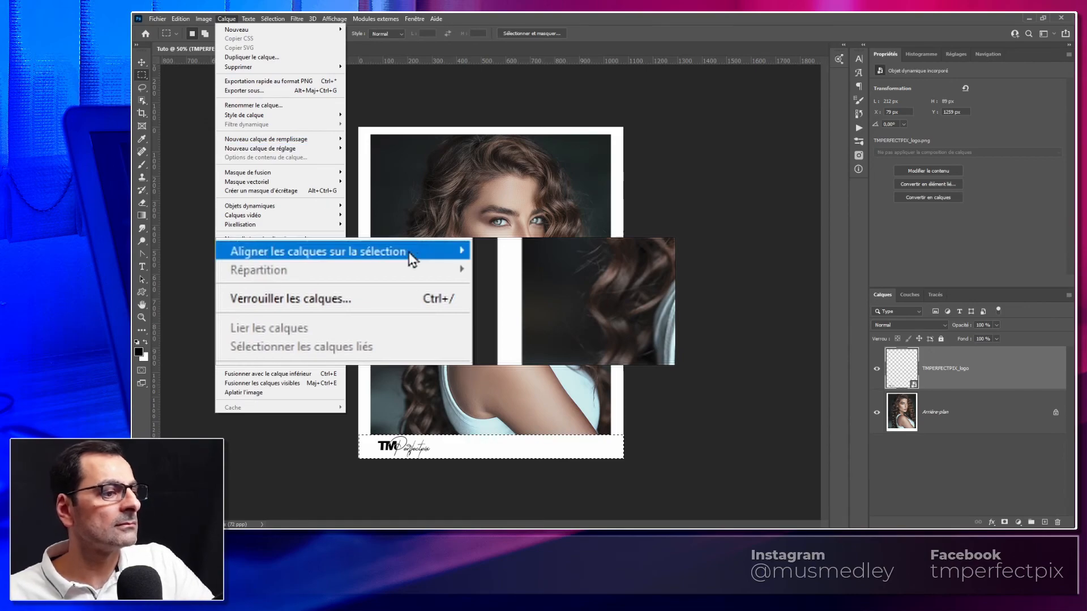
mouse_move(320, 258)
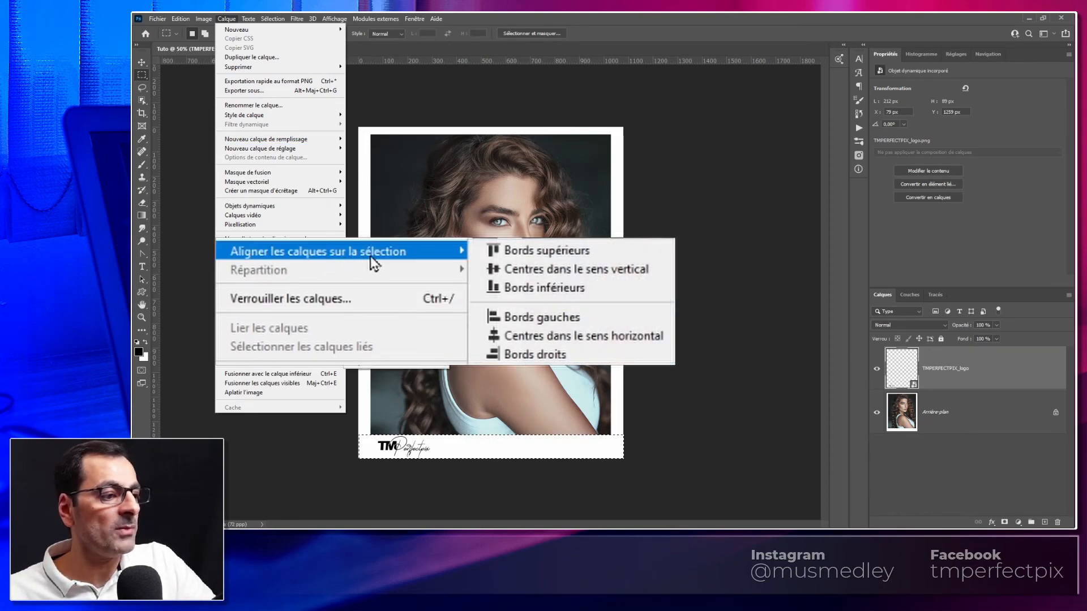
left_click(516, 276)
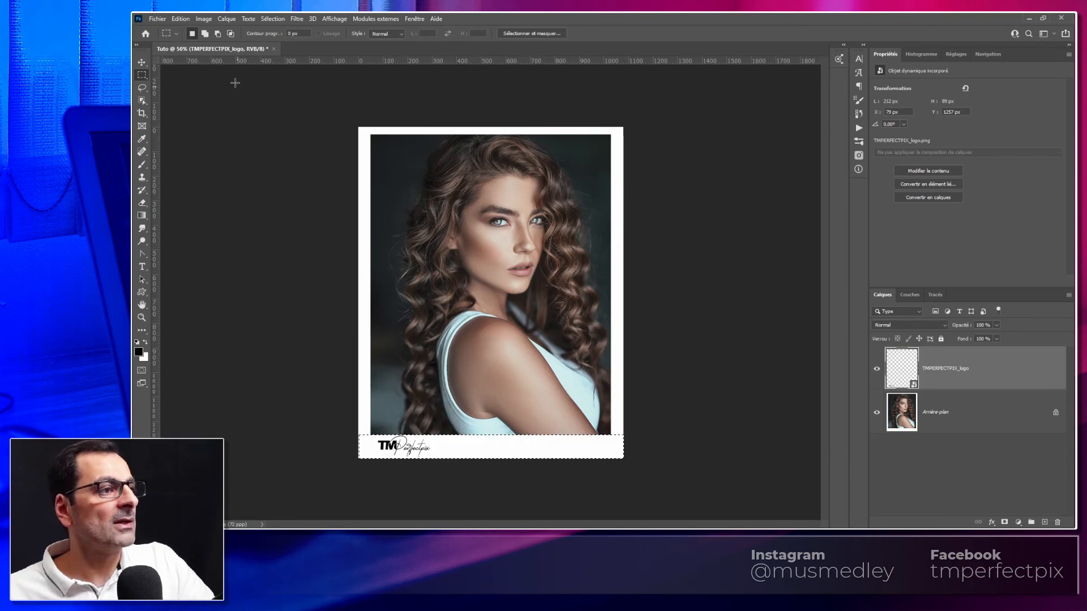
left_click(226, 20)
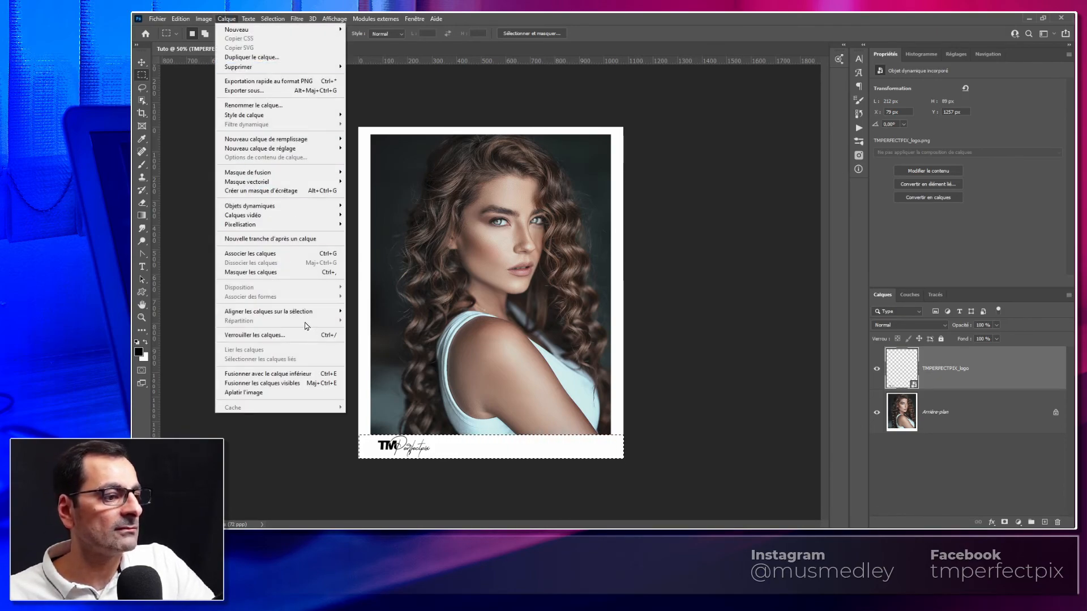
mouse_move(294, 314)
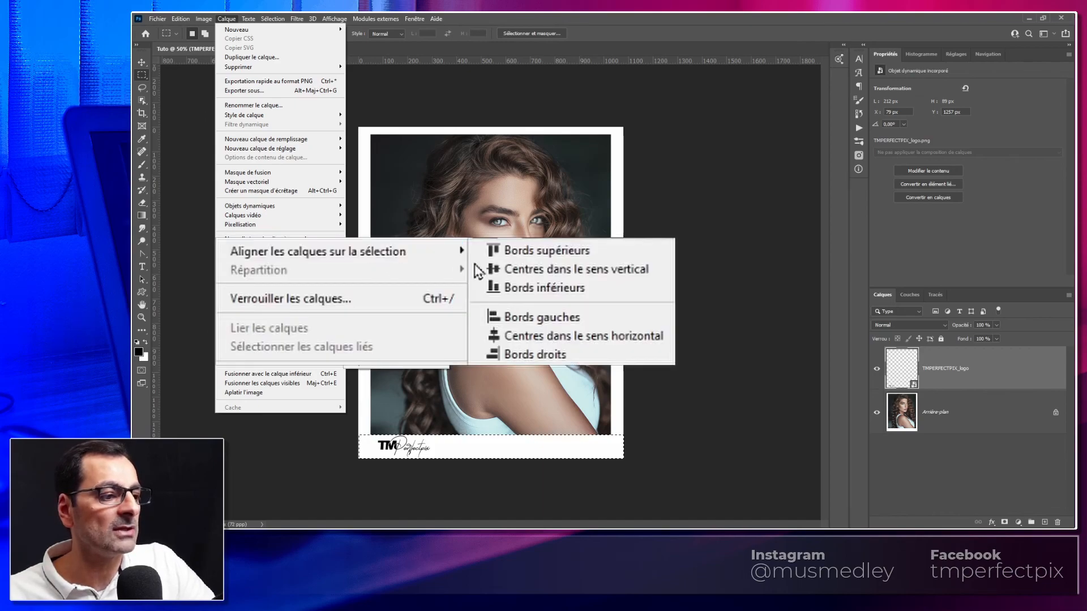
left_click(538, 337)
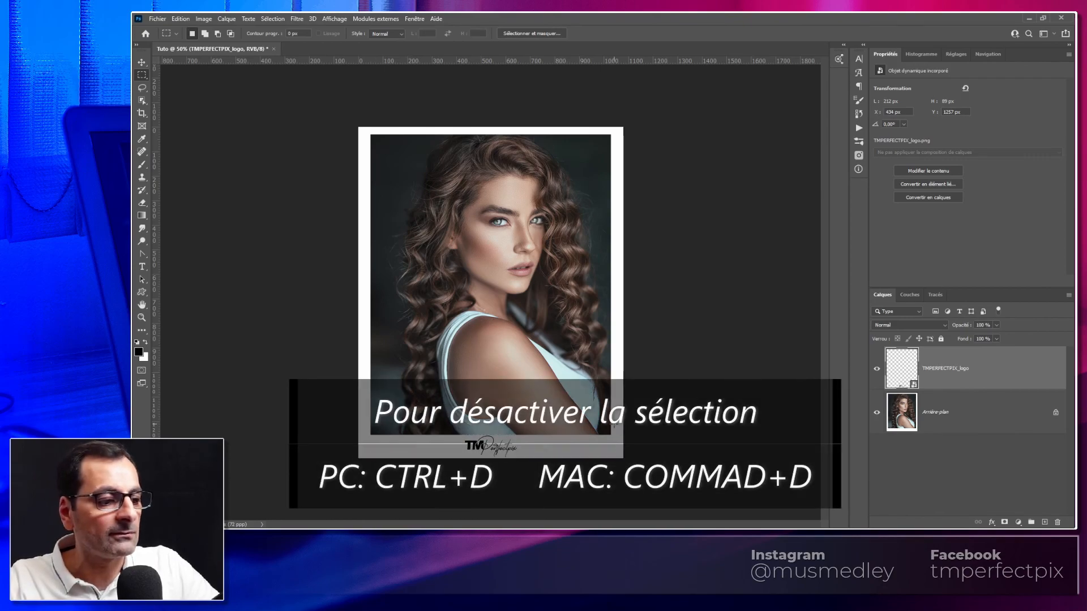
key("ctrl+d")
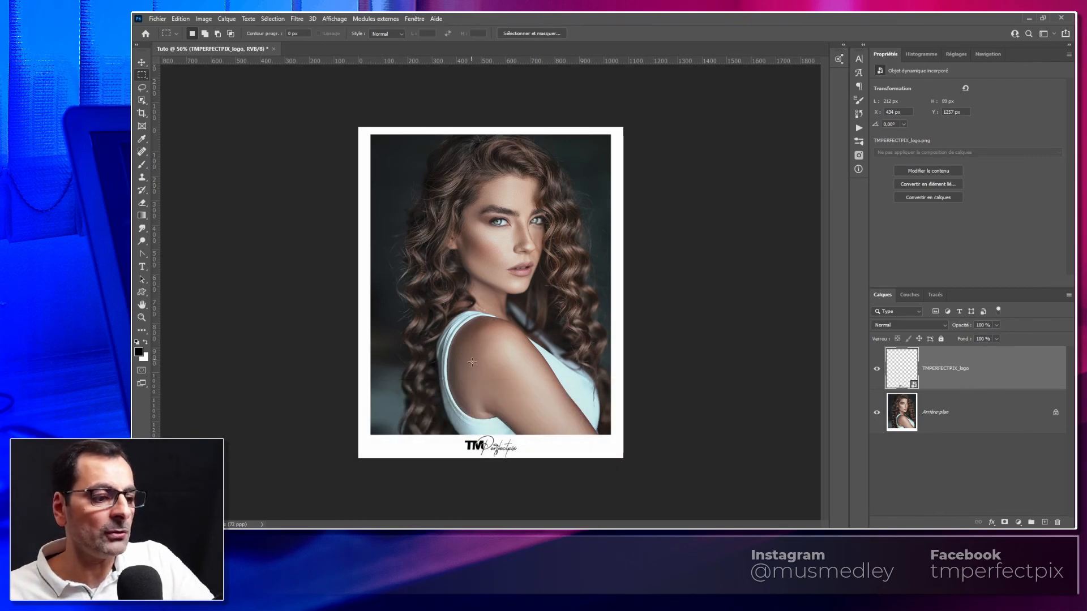
double_click(142, 305)
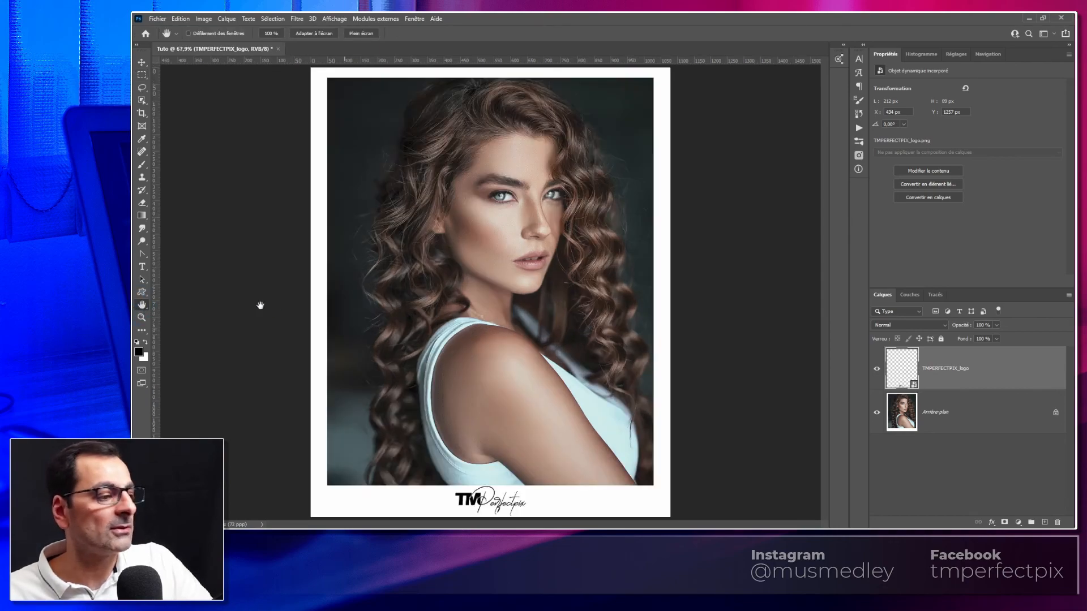